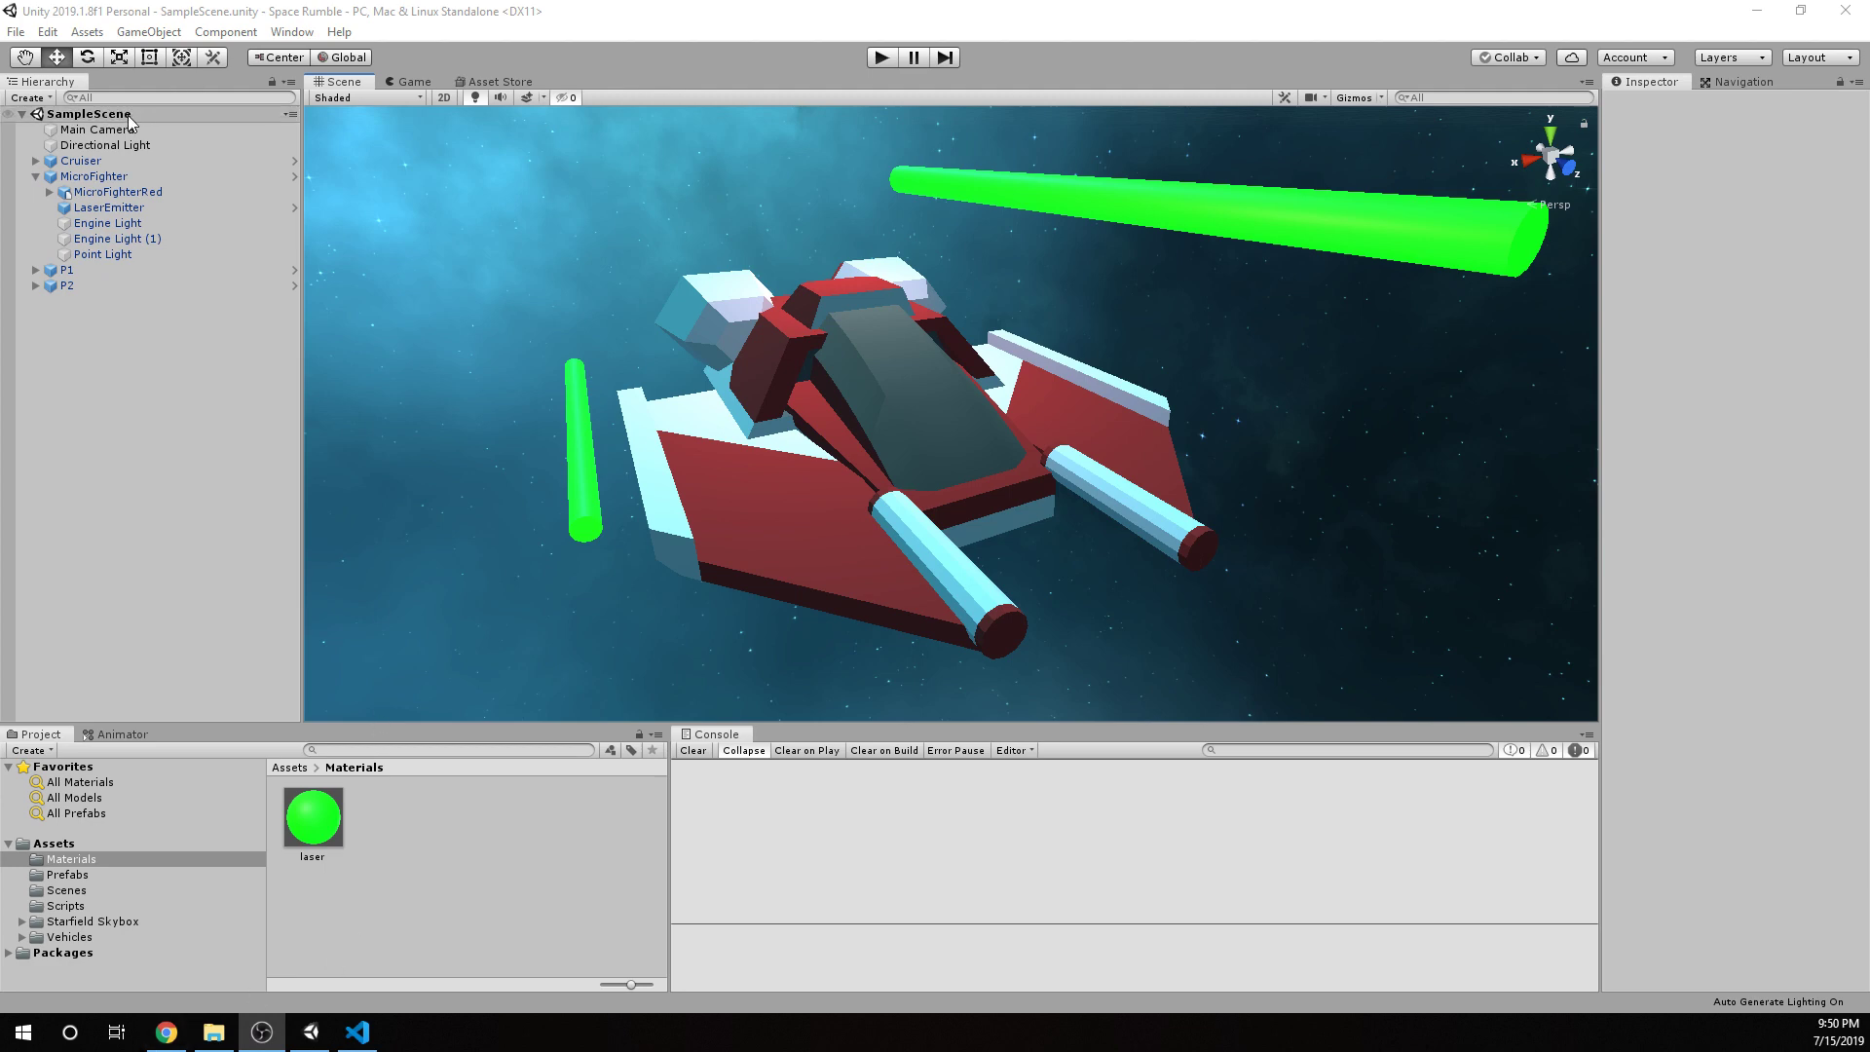
# Examine the LaserEmitter prefab in the Prefabs folder and its instance under MicroFighter in the scene.
pyautogui.click(144, 875)
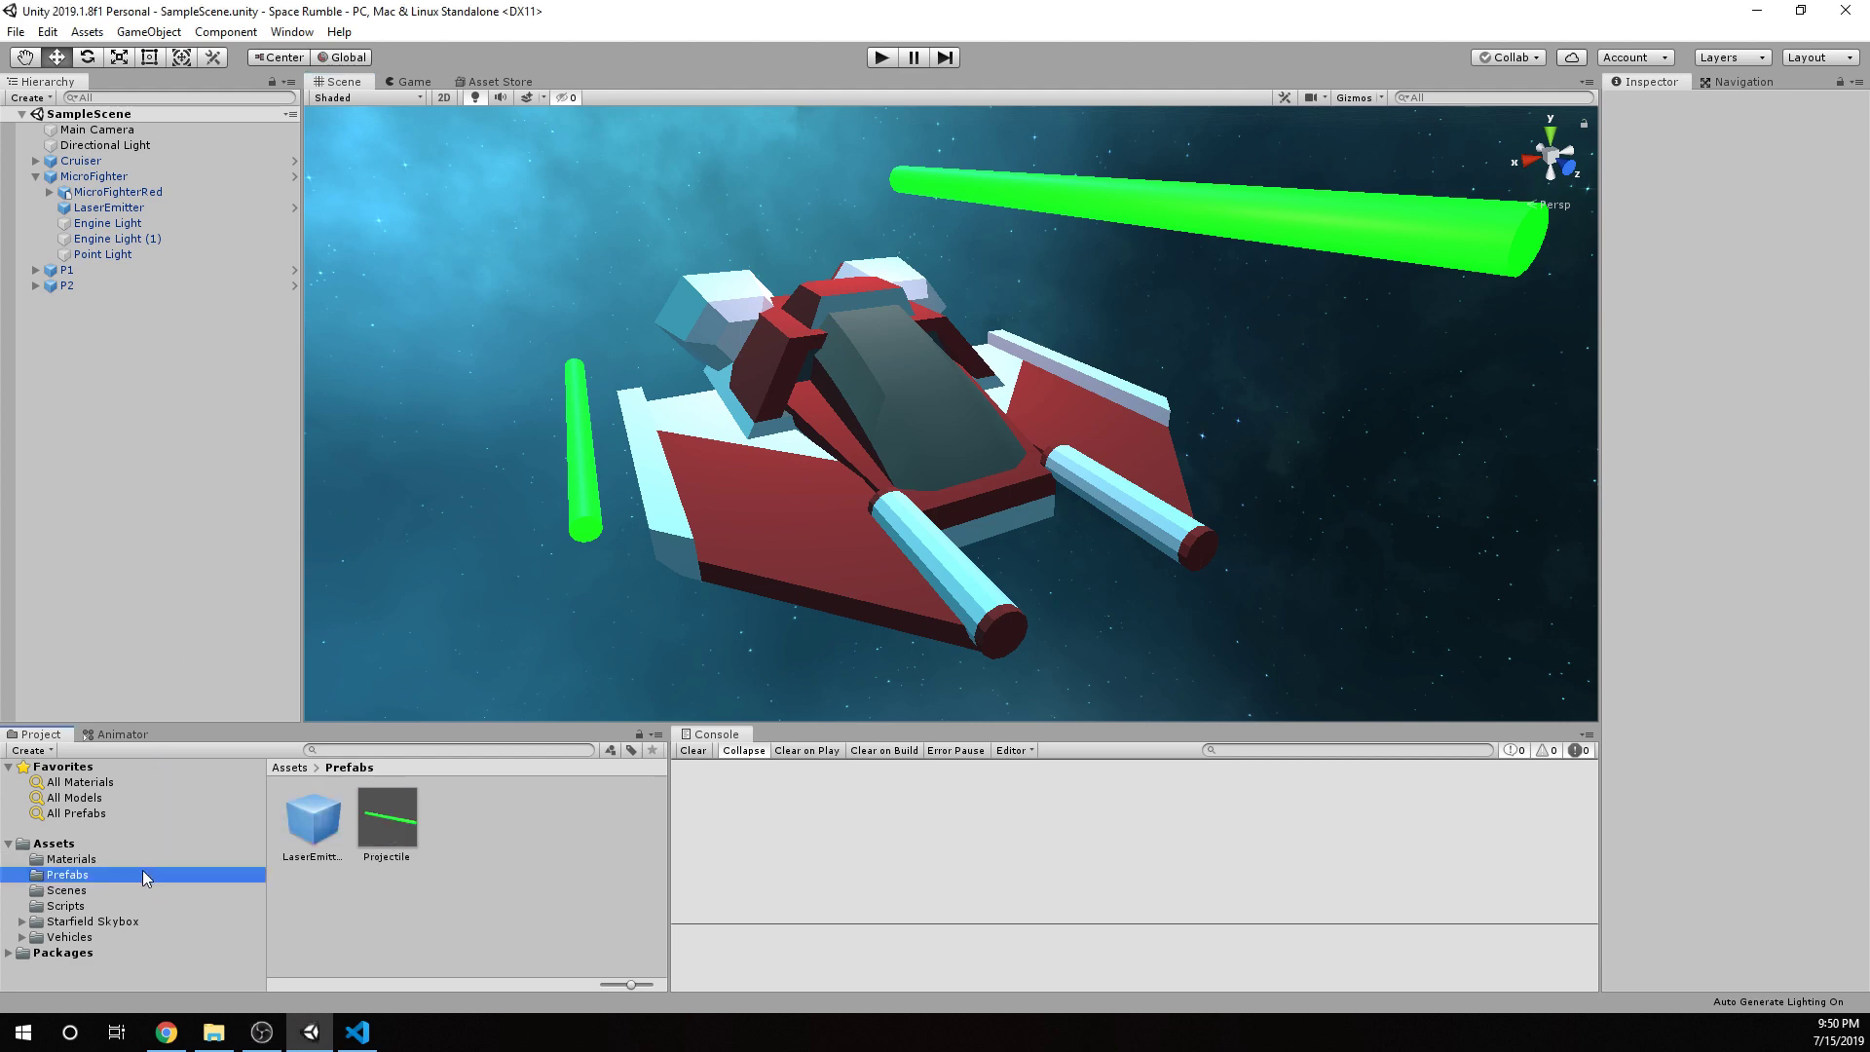
pyautogui.click(308, 825)
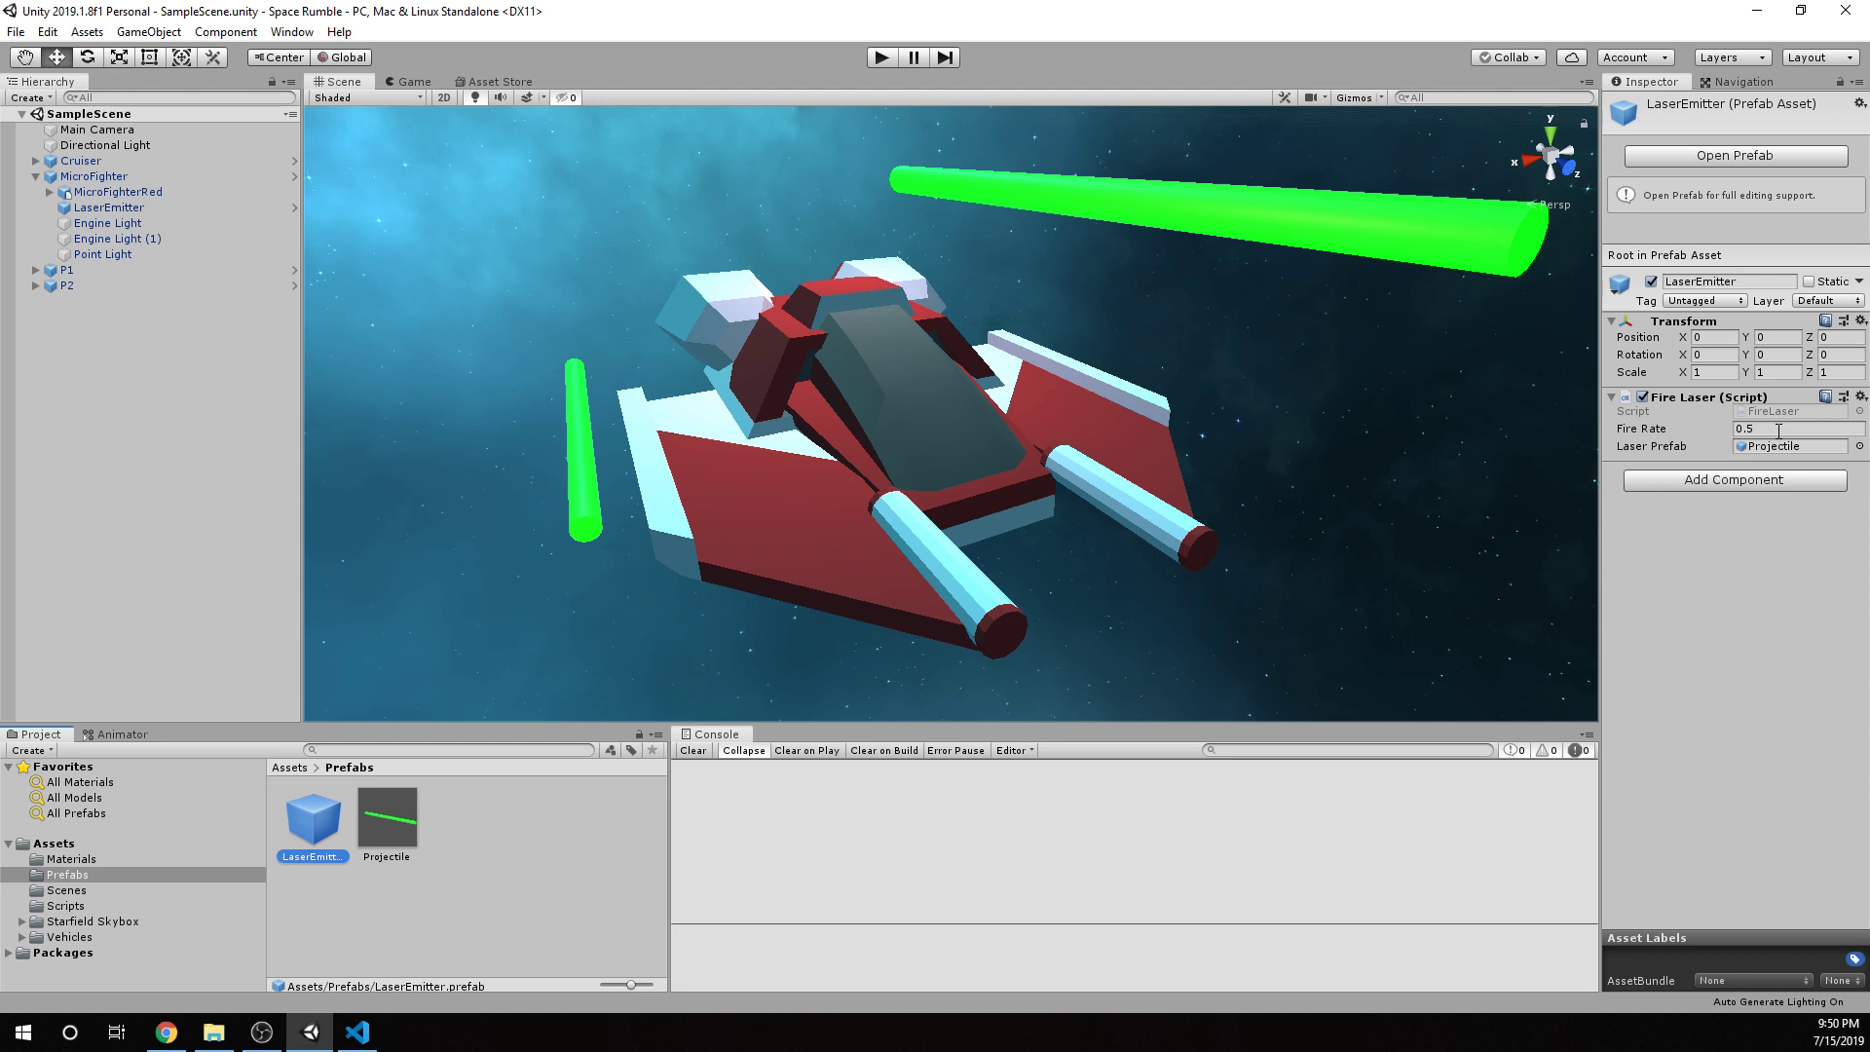
pyautogui.click(178, 208)
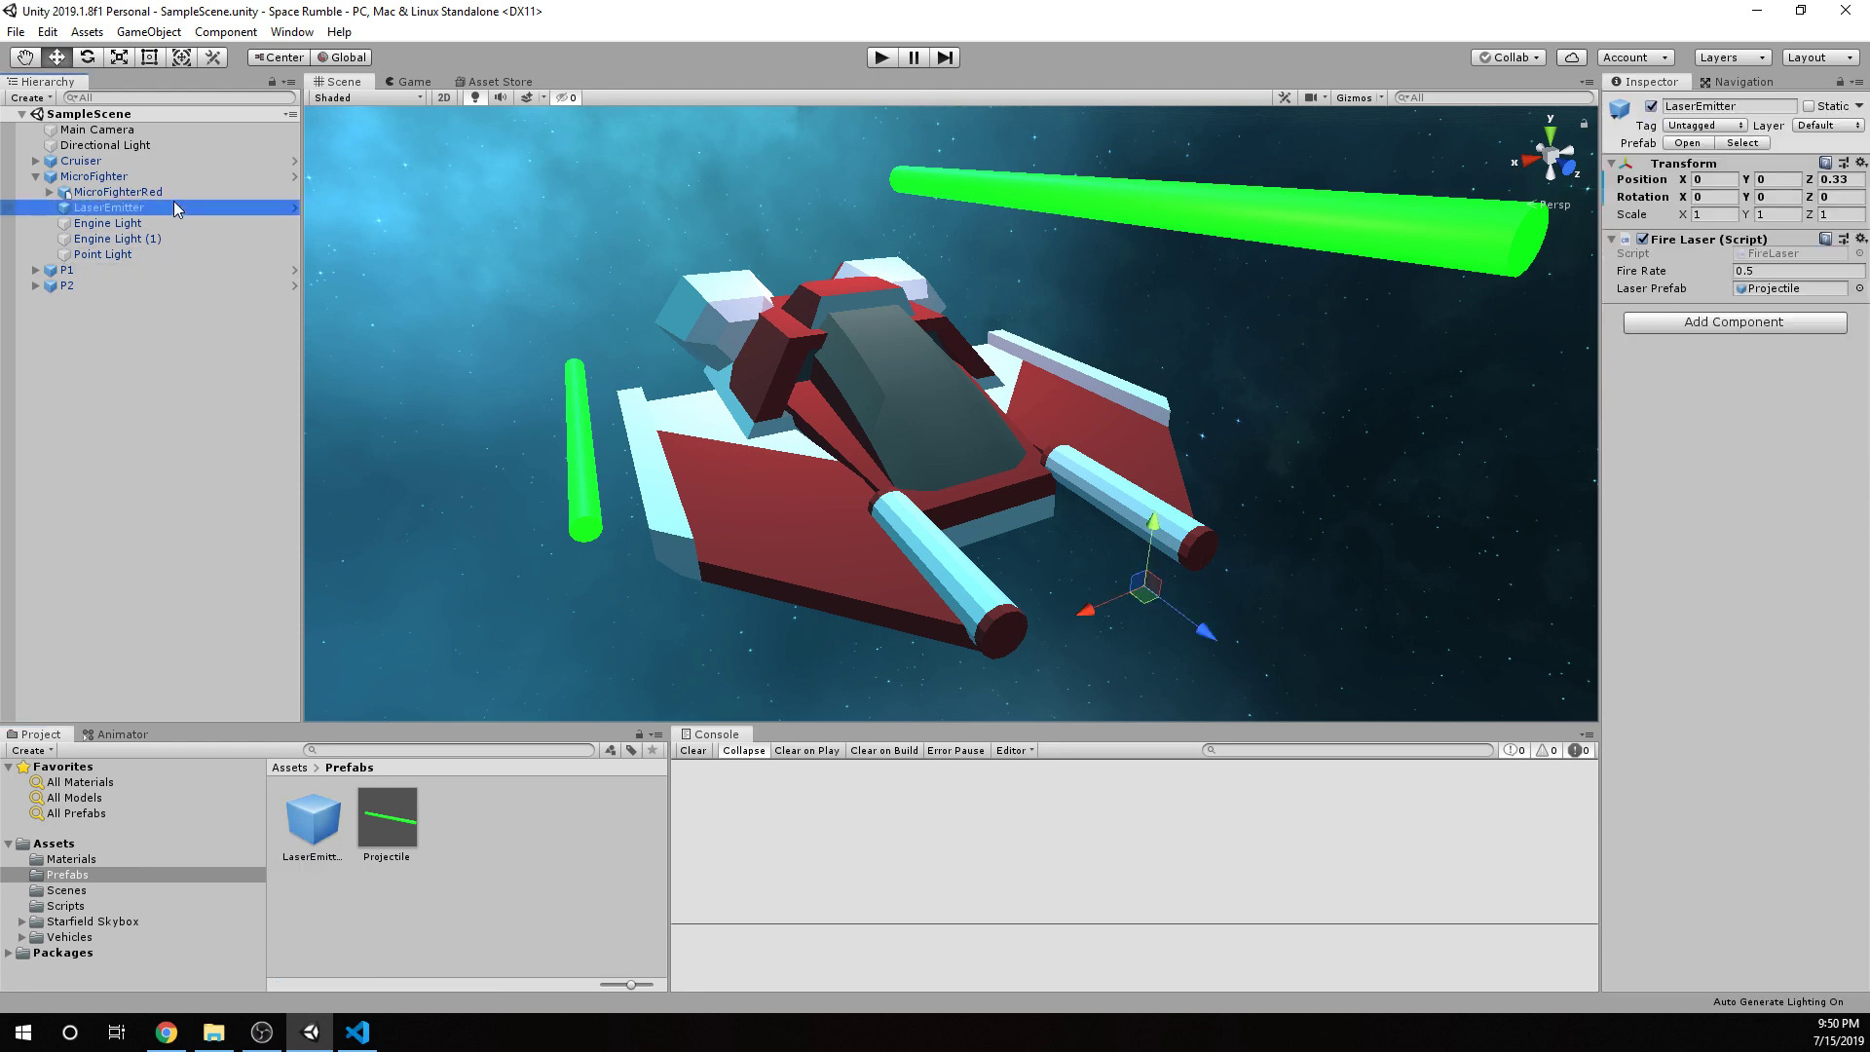
pyautogui.click(167, 175)
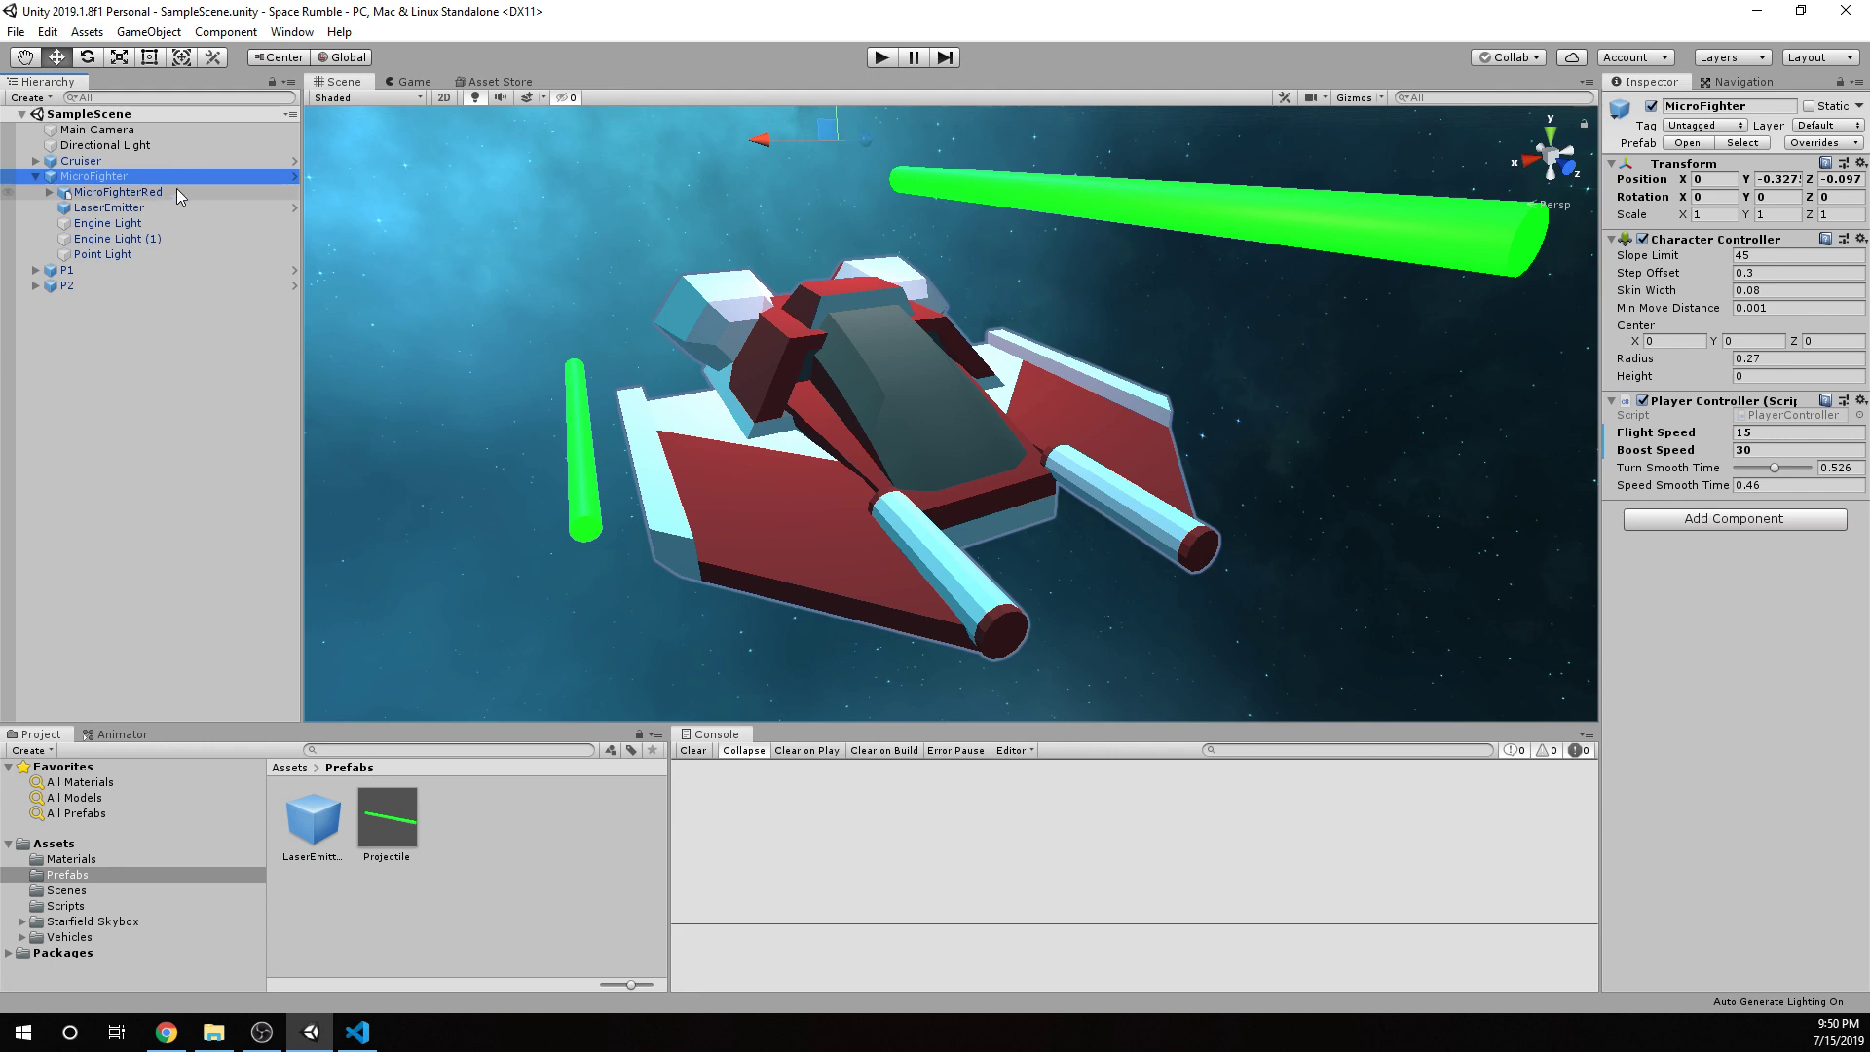
pyautogui.click(177, 208)
pyautogui.scroll(-5, 962, 568)
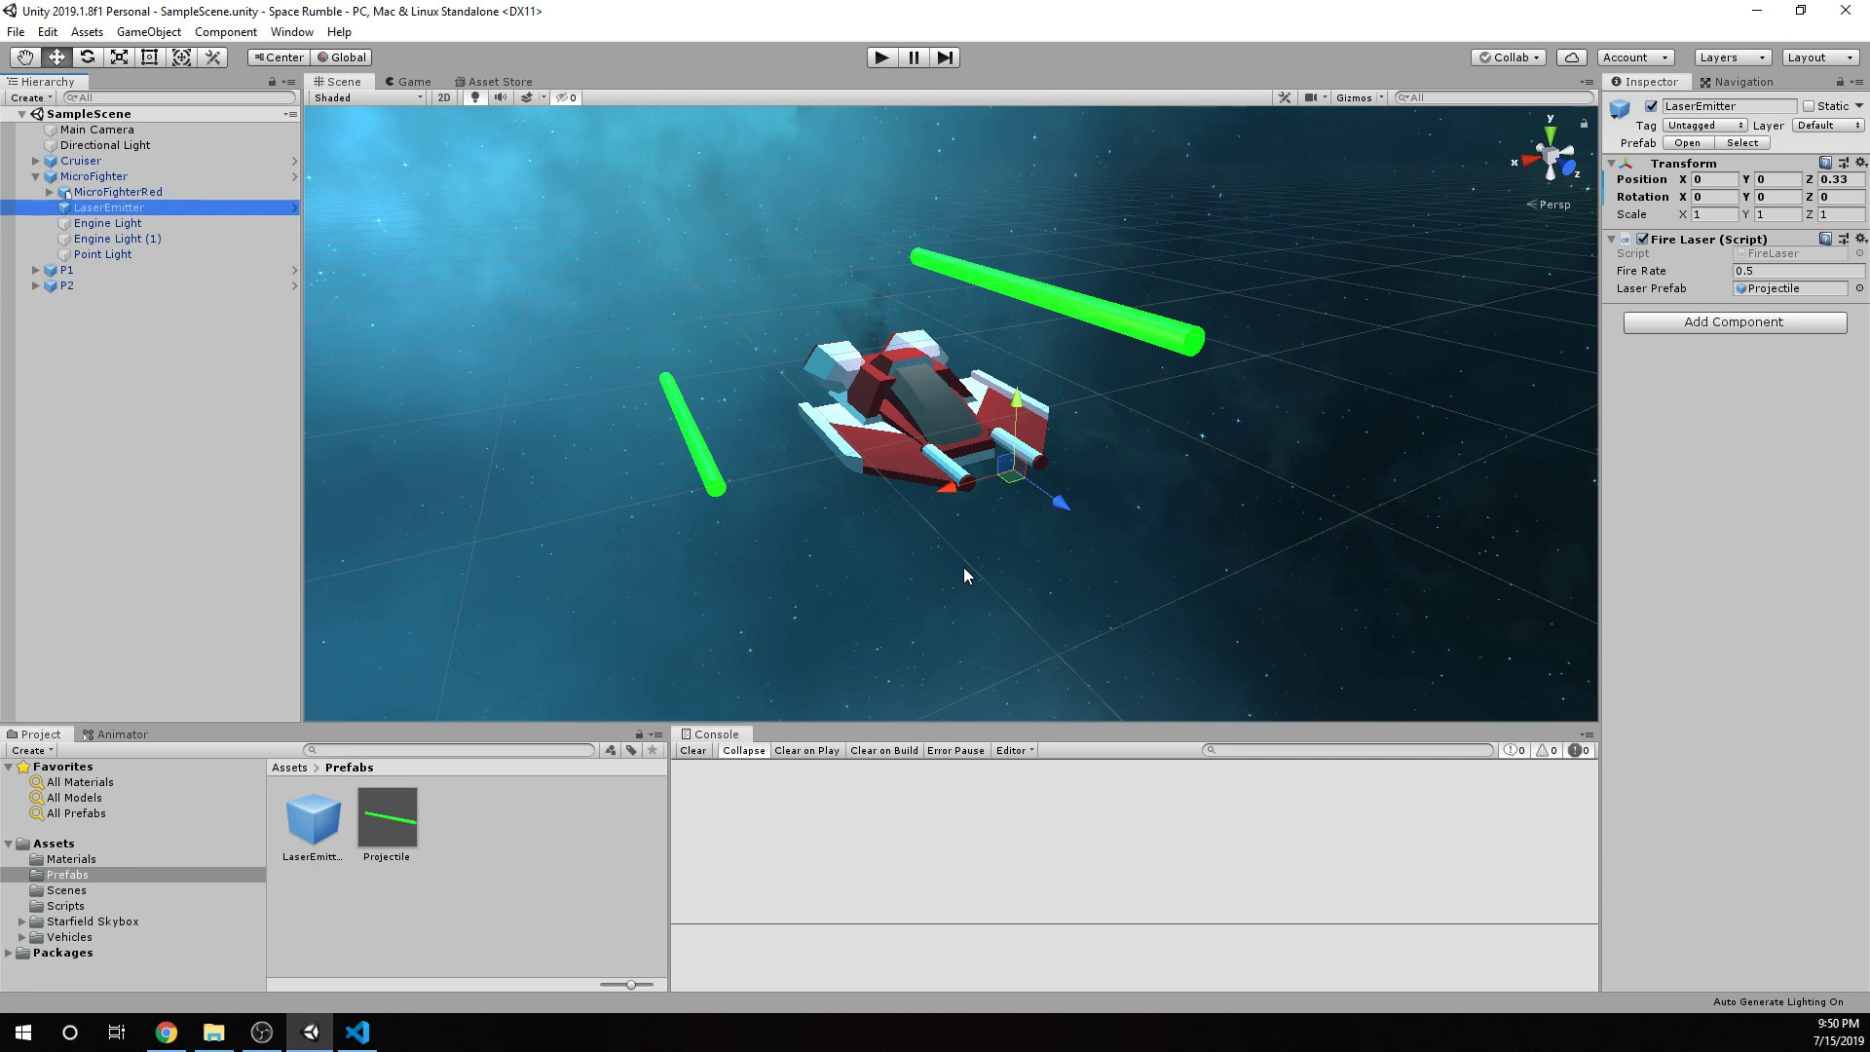
pyautogui.scroll(2, 1003, 532)
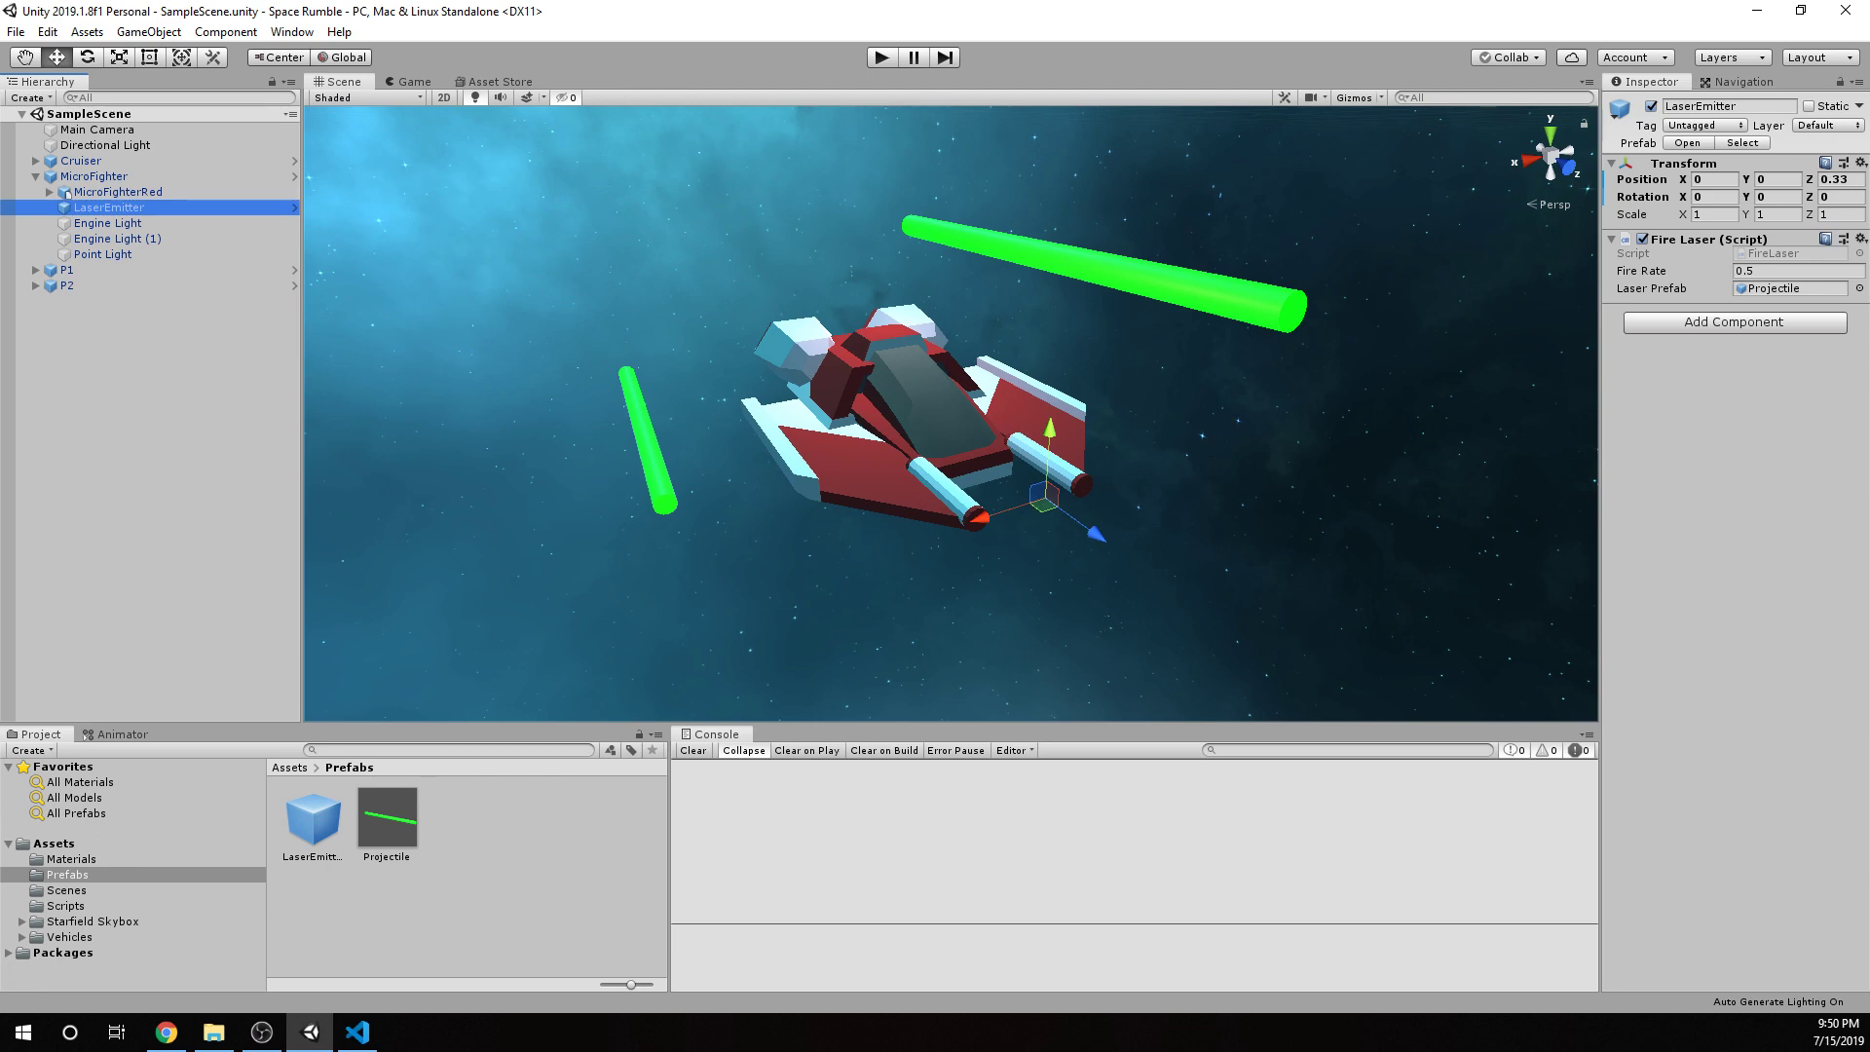
# Rotate the MicroFighter's LaserEmitter freehand with the Rotate tool and reset its rotation to 0.
pyautogui.click(87, 56)
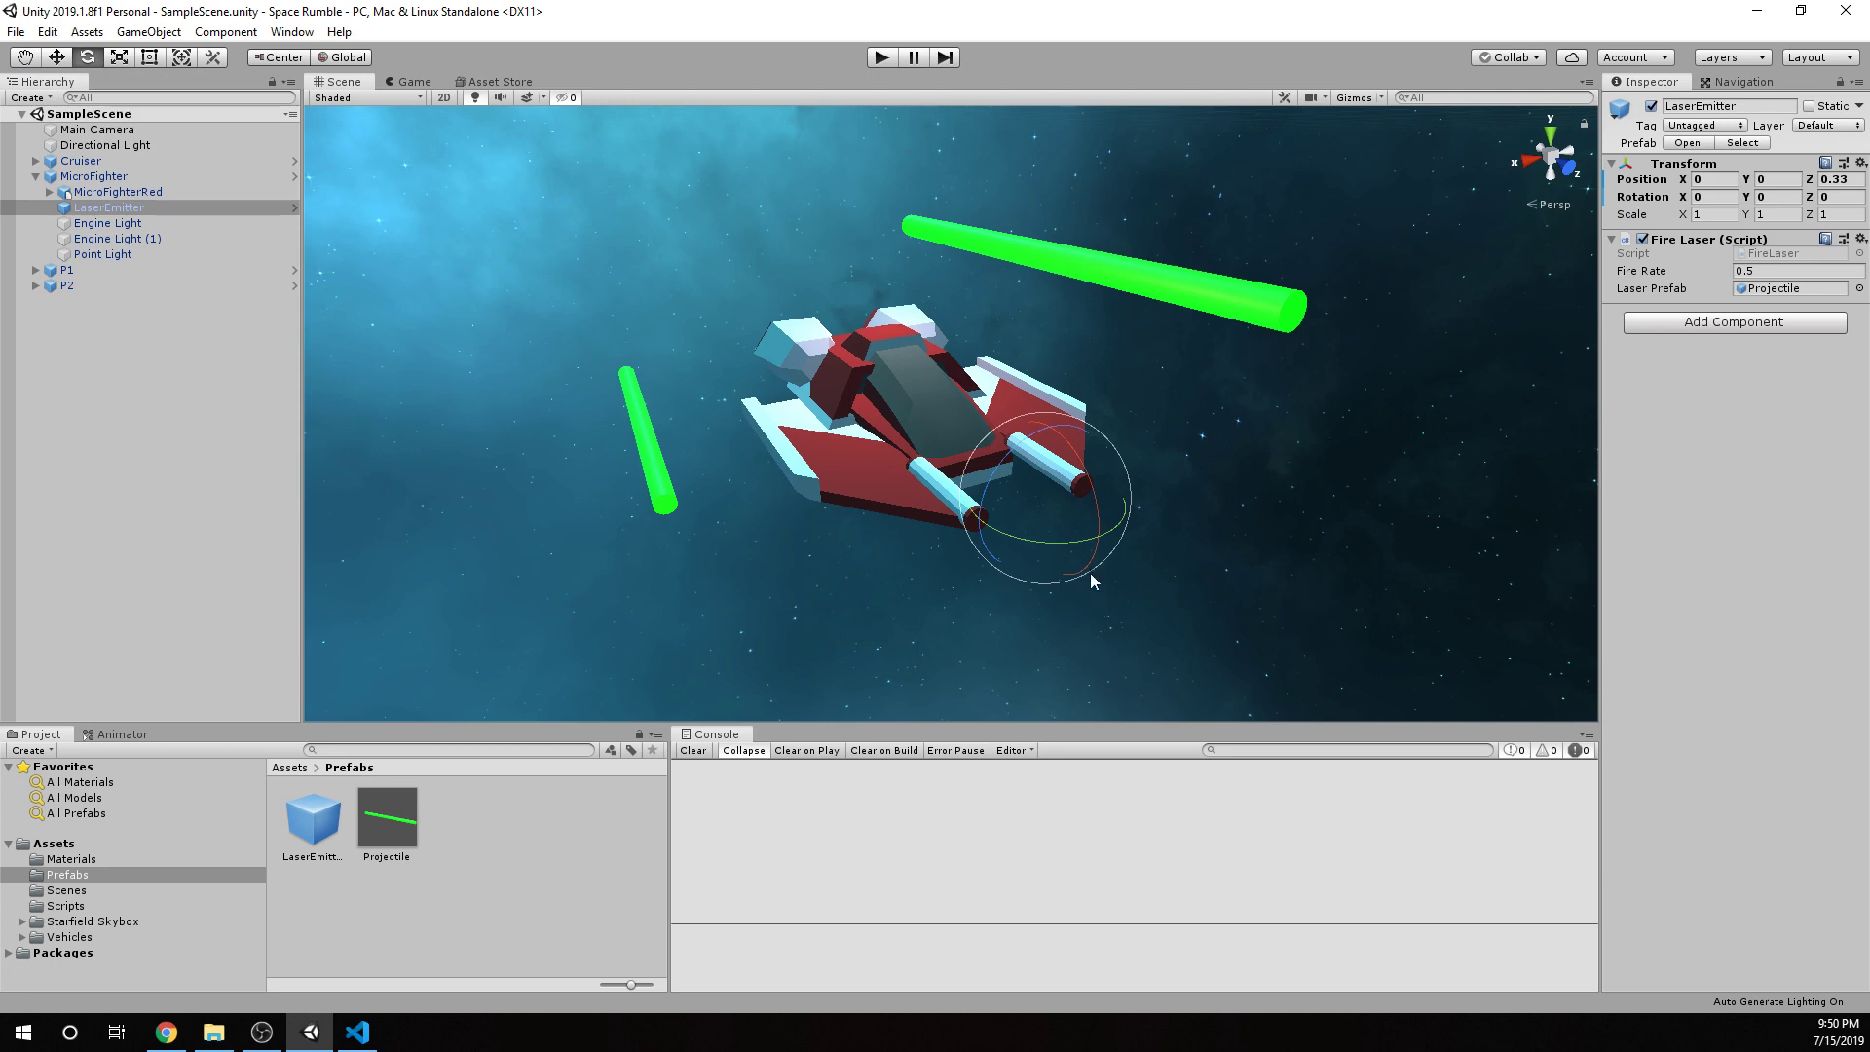
pyautogui.moveTo(1068, 545); pyautogui.dragTo(918, 494)
pyautogui.moveTo(1013, 539); pyautogui.dragTo(1096, 559)
pyautogui.click(1795, 200)
pyautogui.write('0')
pyautogui.click(1313, 466)
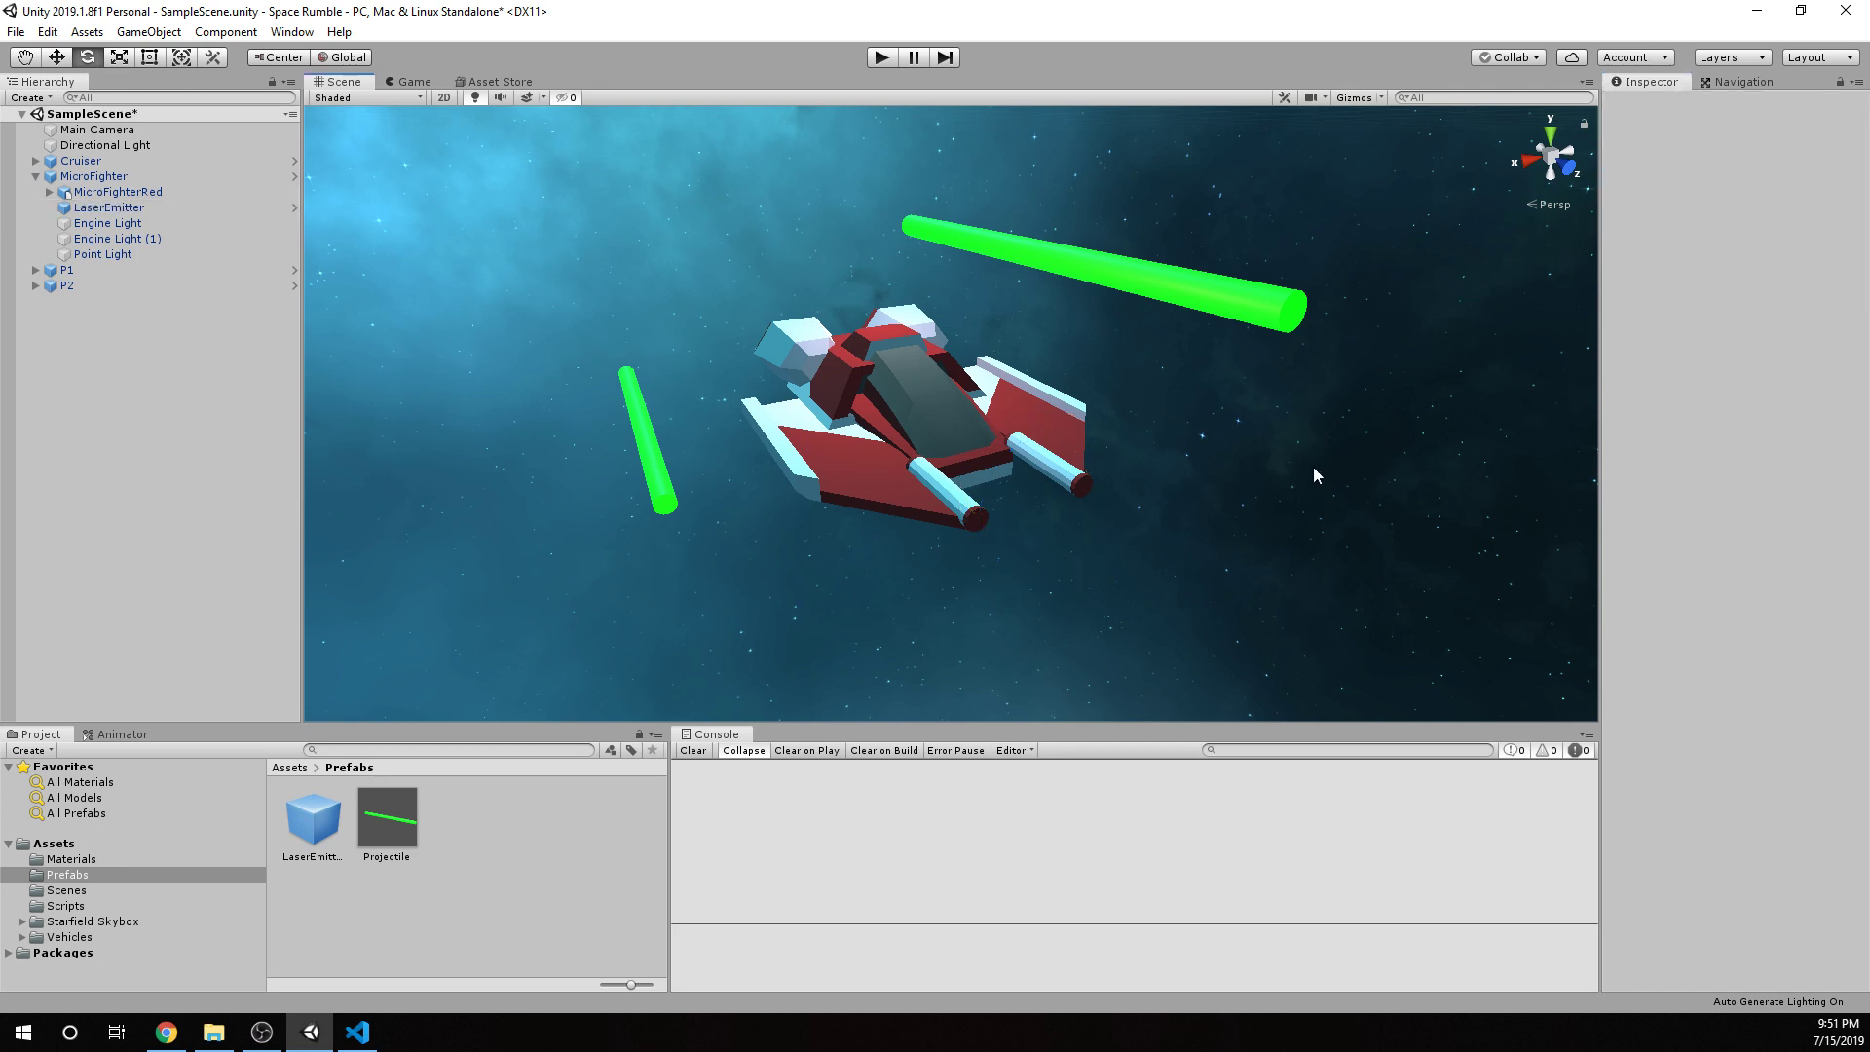
# Reselect the MicroFighter's LaserEmitter with the Move tool and open its Fire Laser script for editing in Visual Studio Code.
pyautogui.click(159, 209)
pyautogui.moveTo(1110, 627); pyautogui.dragTo(1047, 578, button='middle')
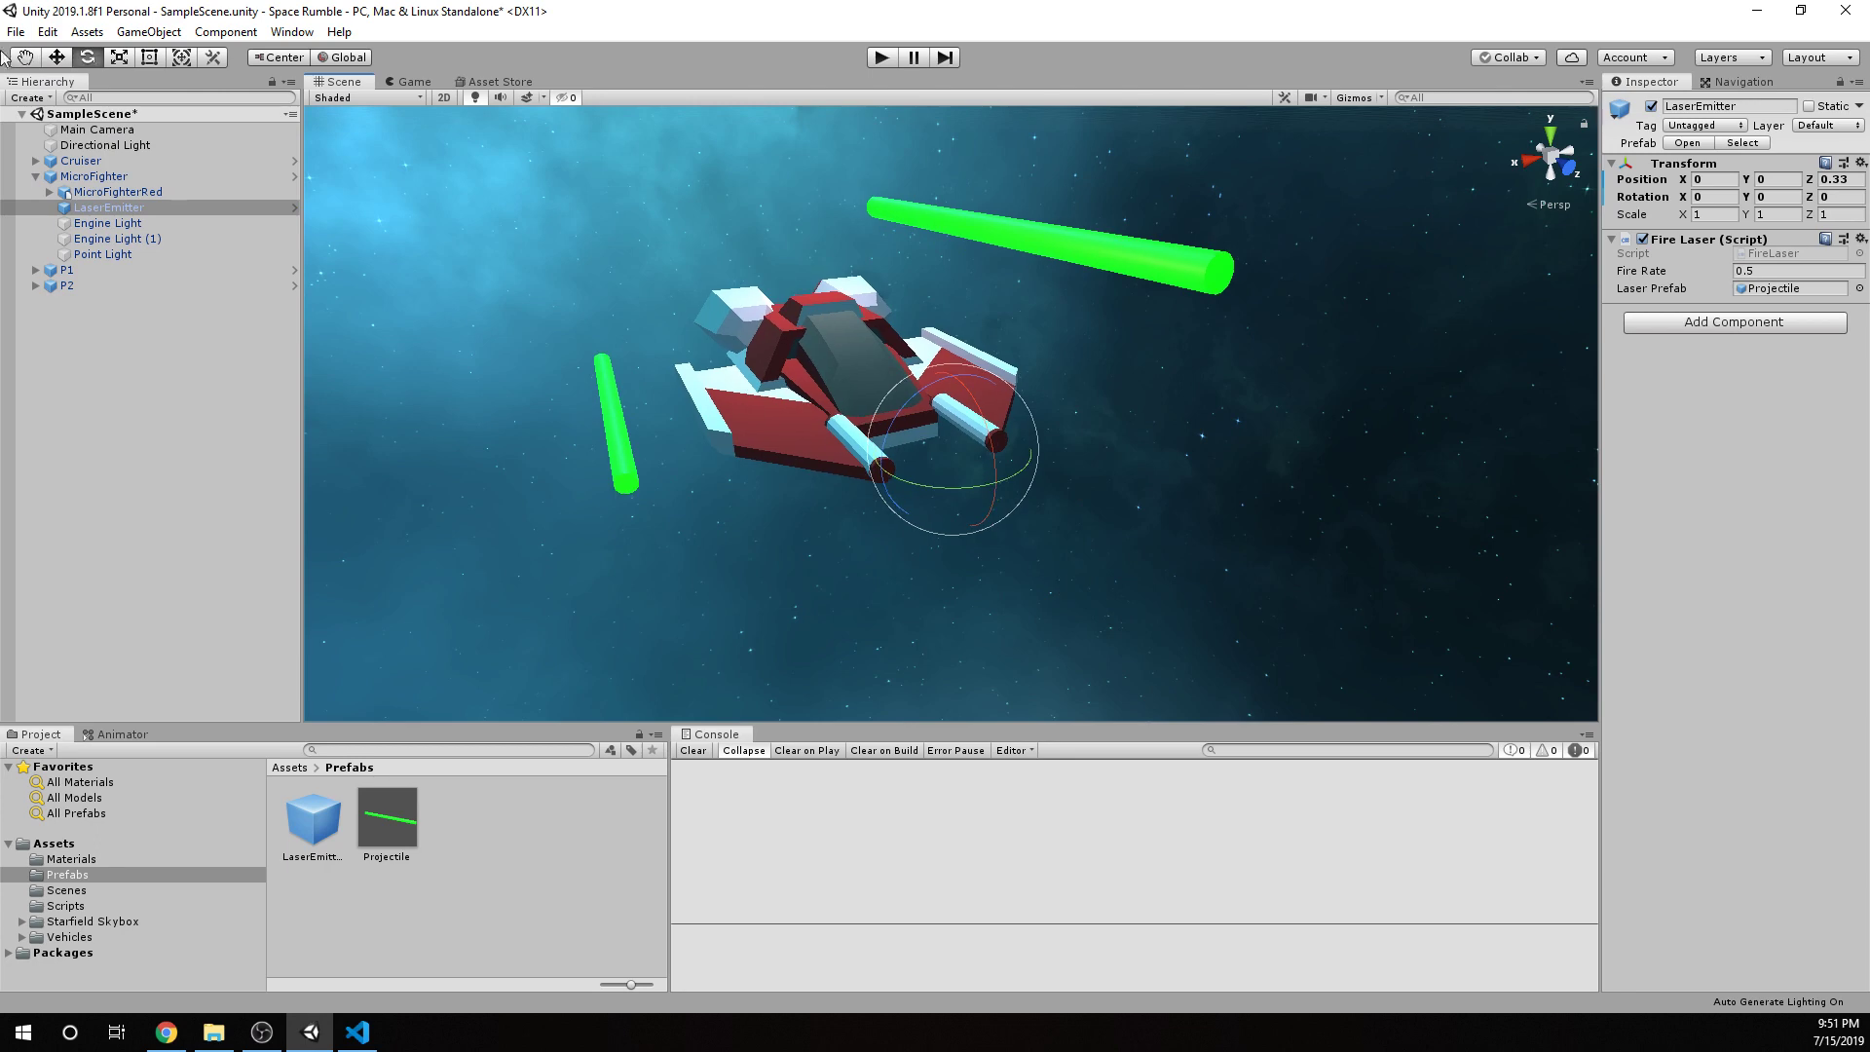
pyautogui.click(67, 56)
pyautogui.moveTo(763, 447); pyautogui.dragTo(843, 497, button='right')
pyautogui.moveTo(759, 472); pyautogui.dragTo(954, 567, button='middle')
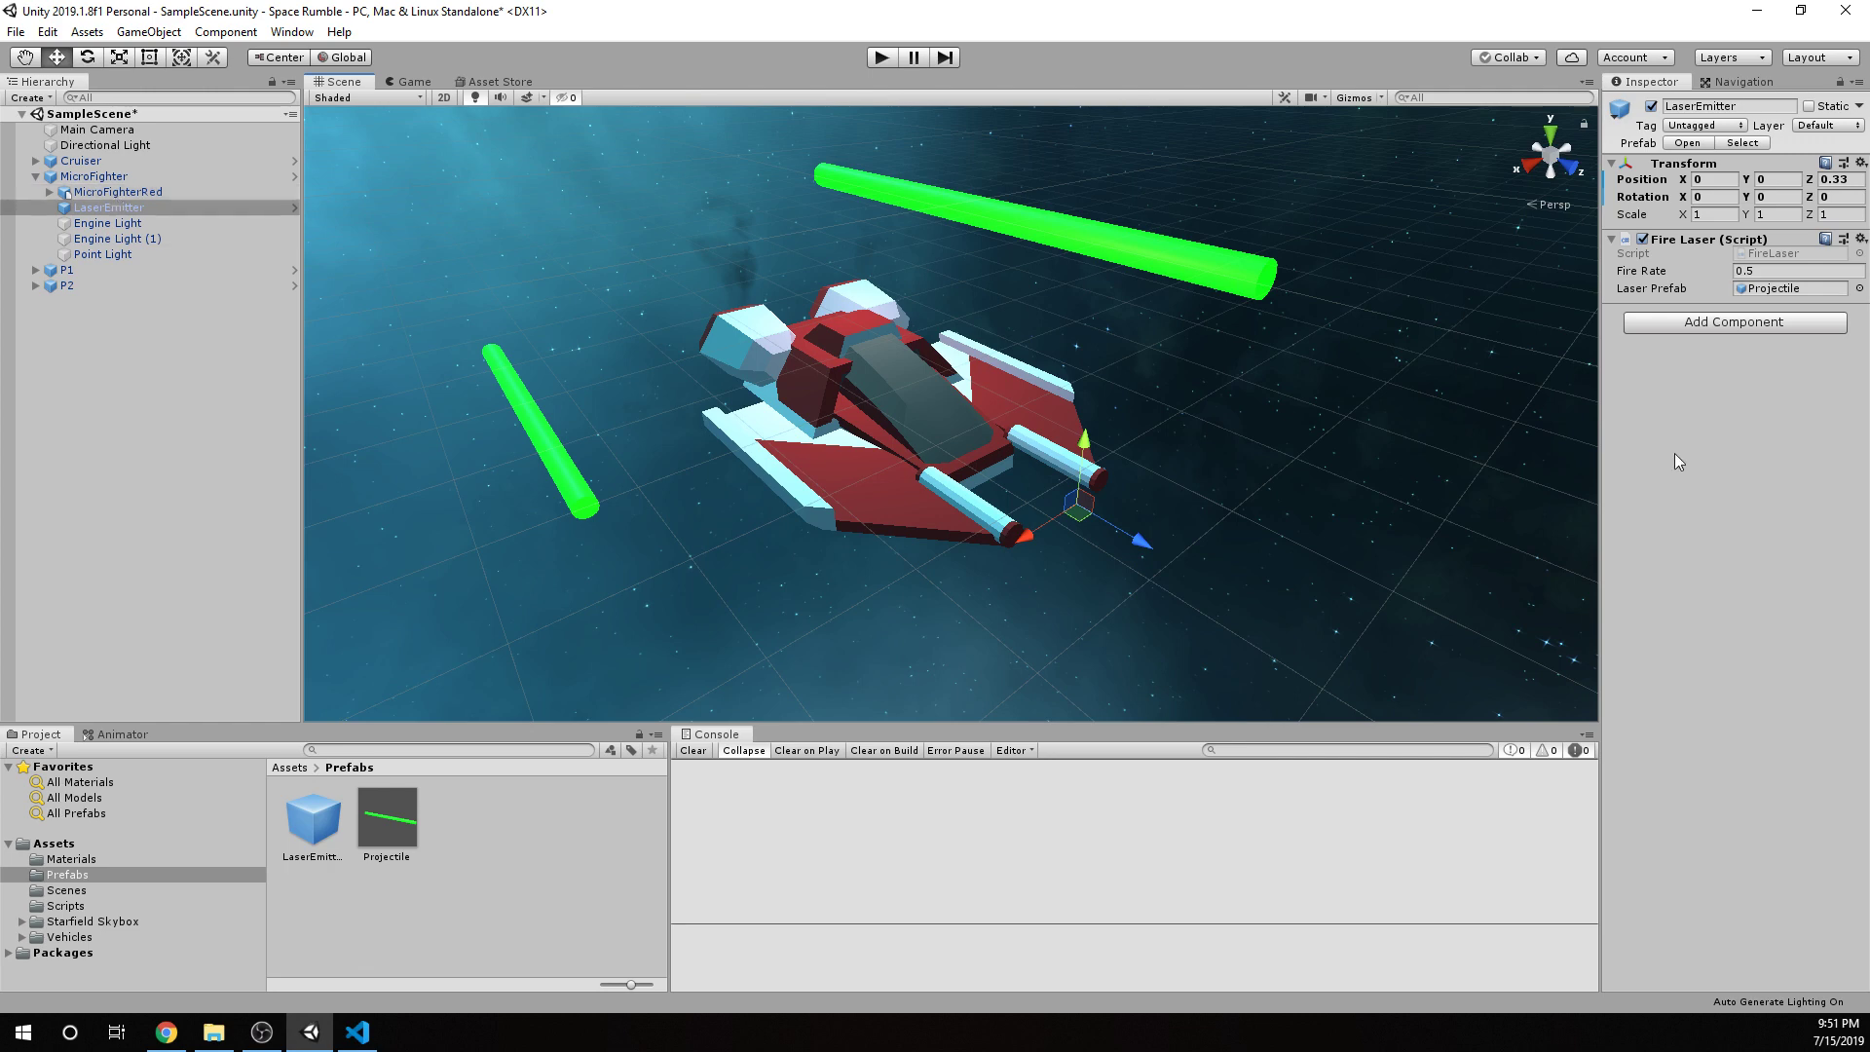
pyautogui.click(1860, 239)
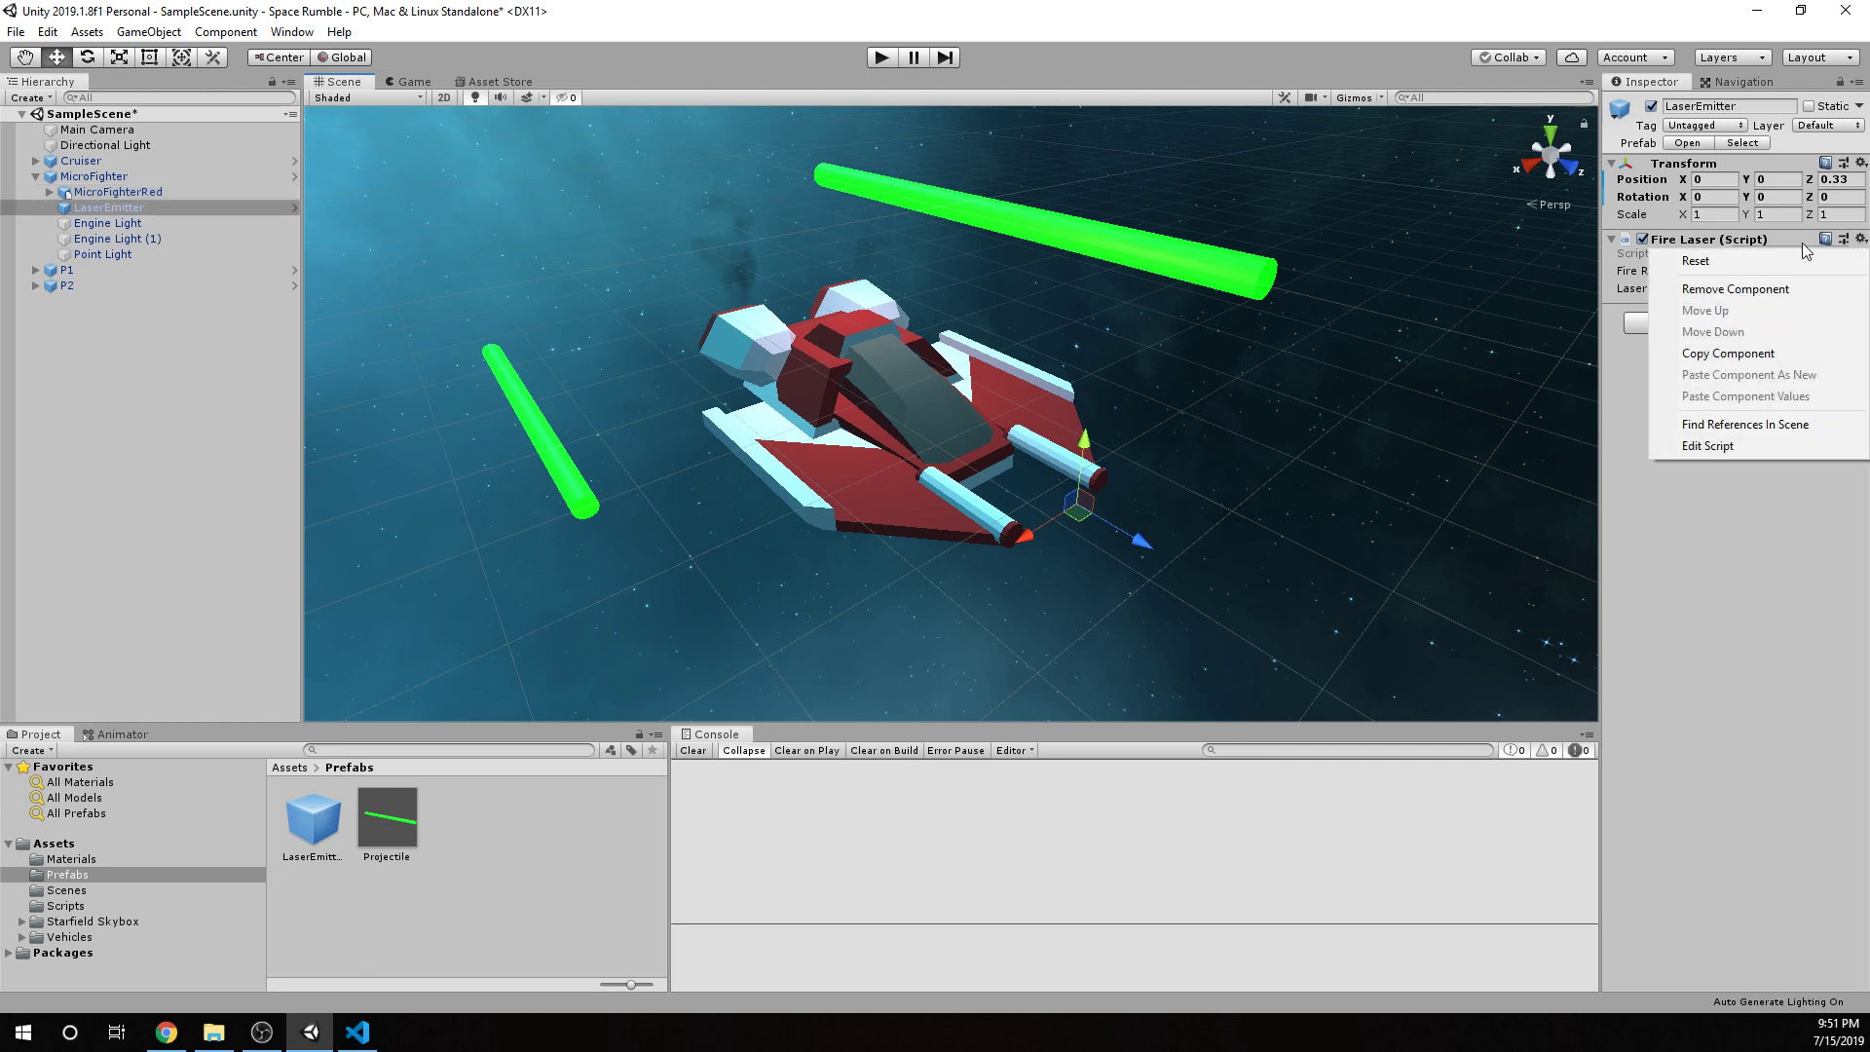
pyautogui.click(1726, 448)
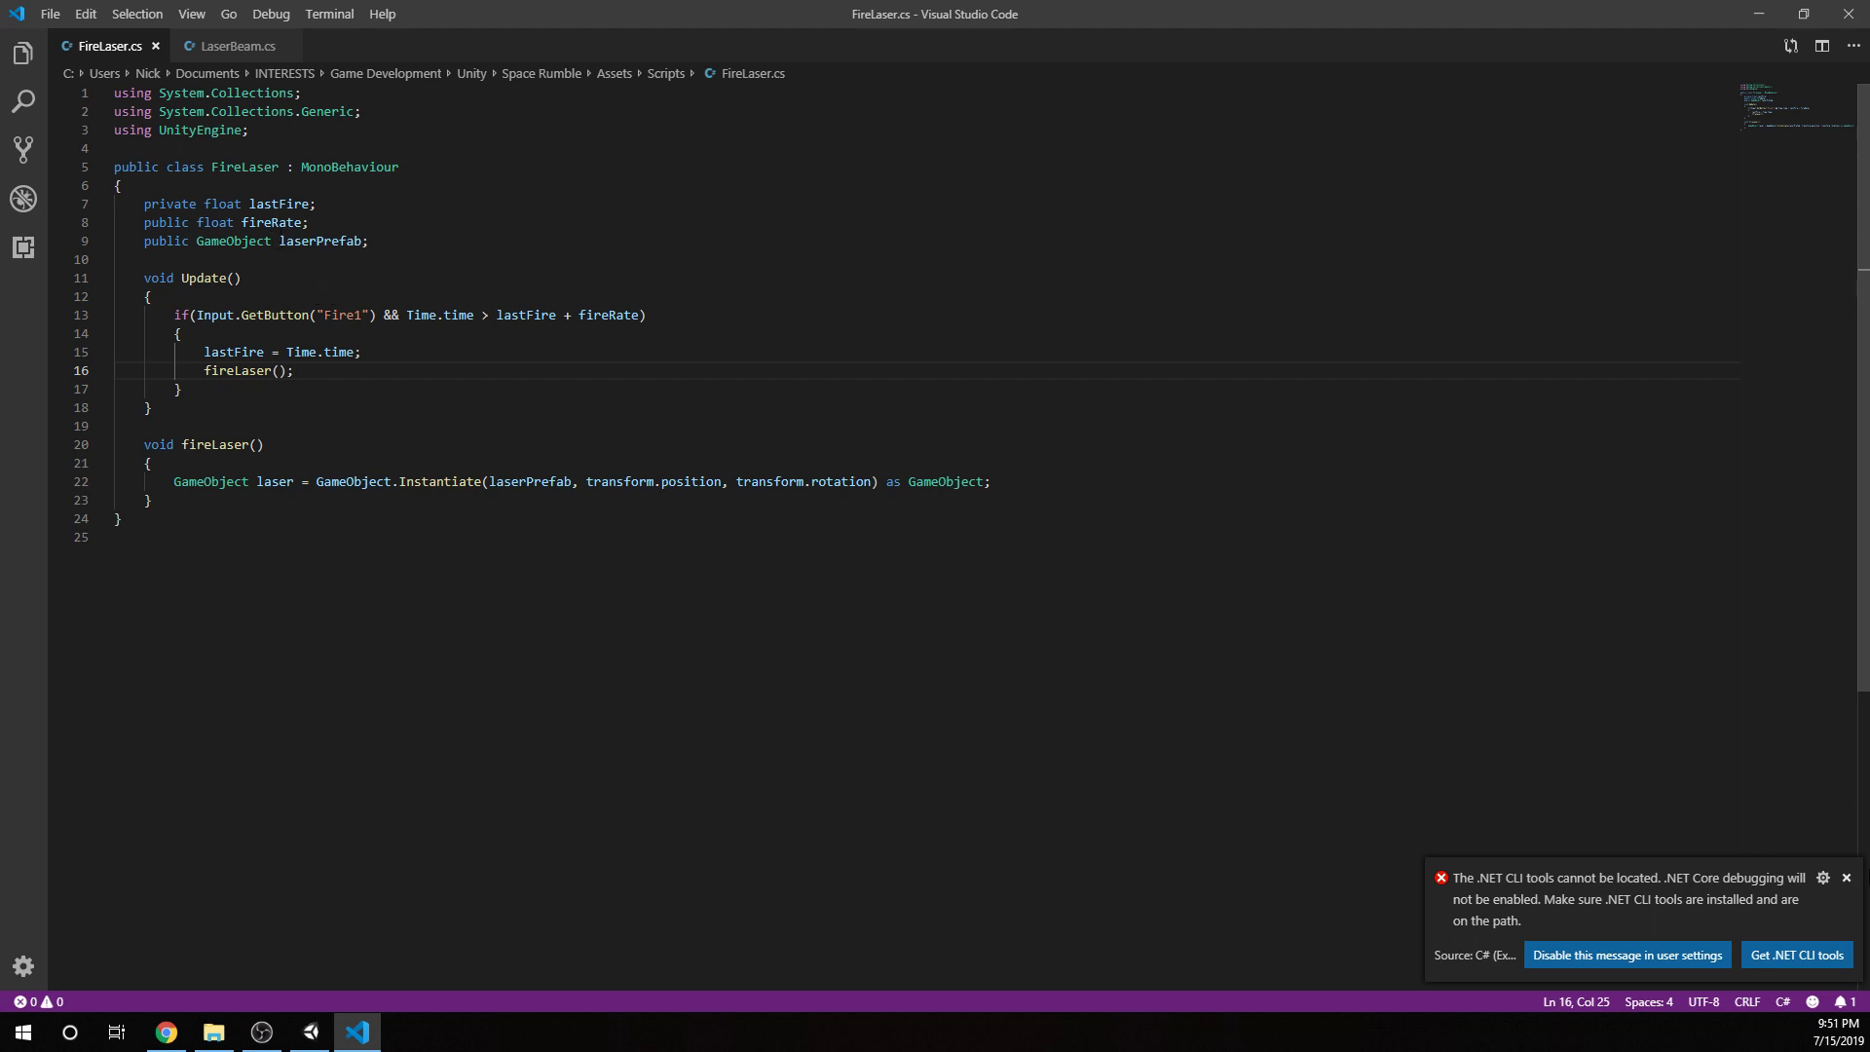
# Dismiss the .NET CLI tools notification and examine the lastFire assignment and fireLaser() call in Update.
pyautogui.click(1845, 877)
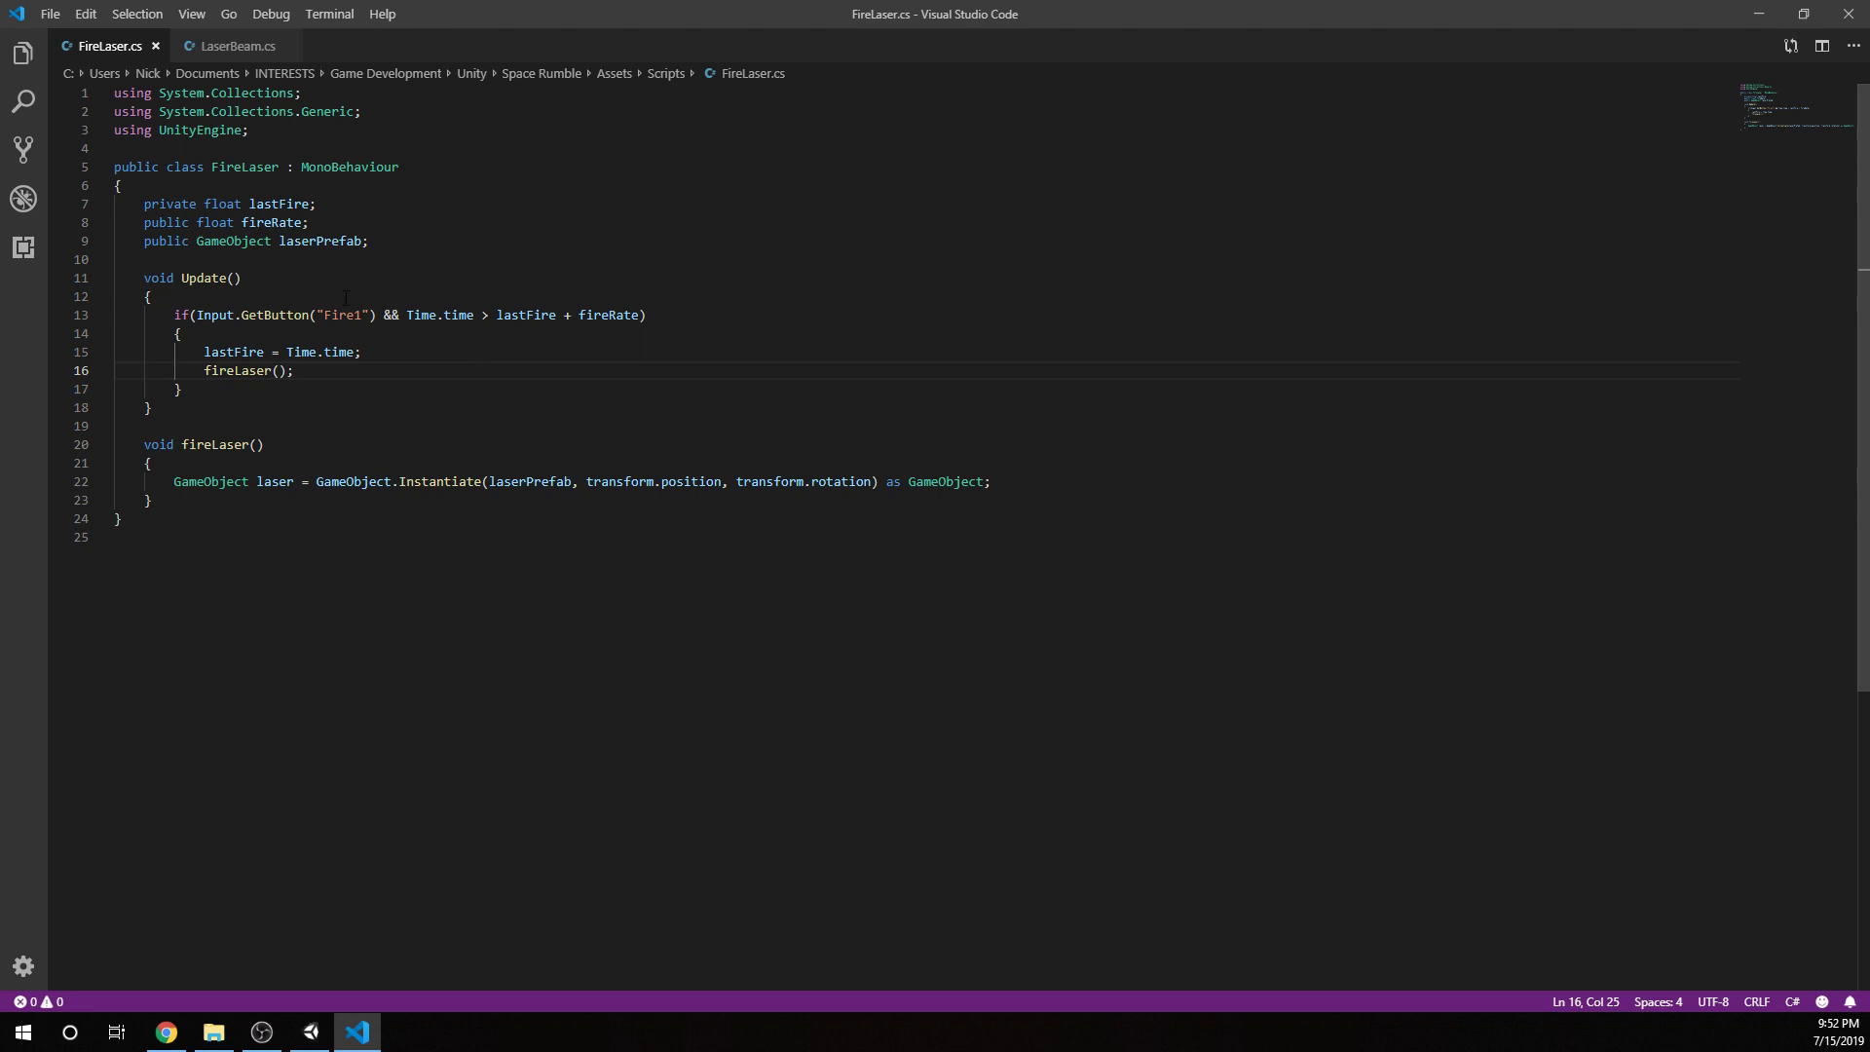
pyautogui.click(199, 349)
pyautogui.click(396, 357)
pyautogui.click(329, 366)
# Switch back to Unity and open the Projectile prefab for full editing.
pyautogui.click(313, 1042)
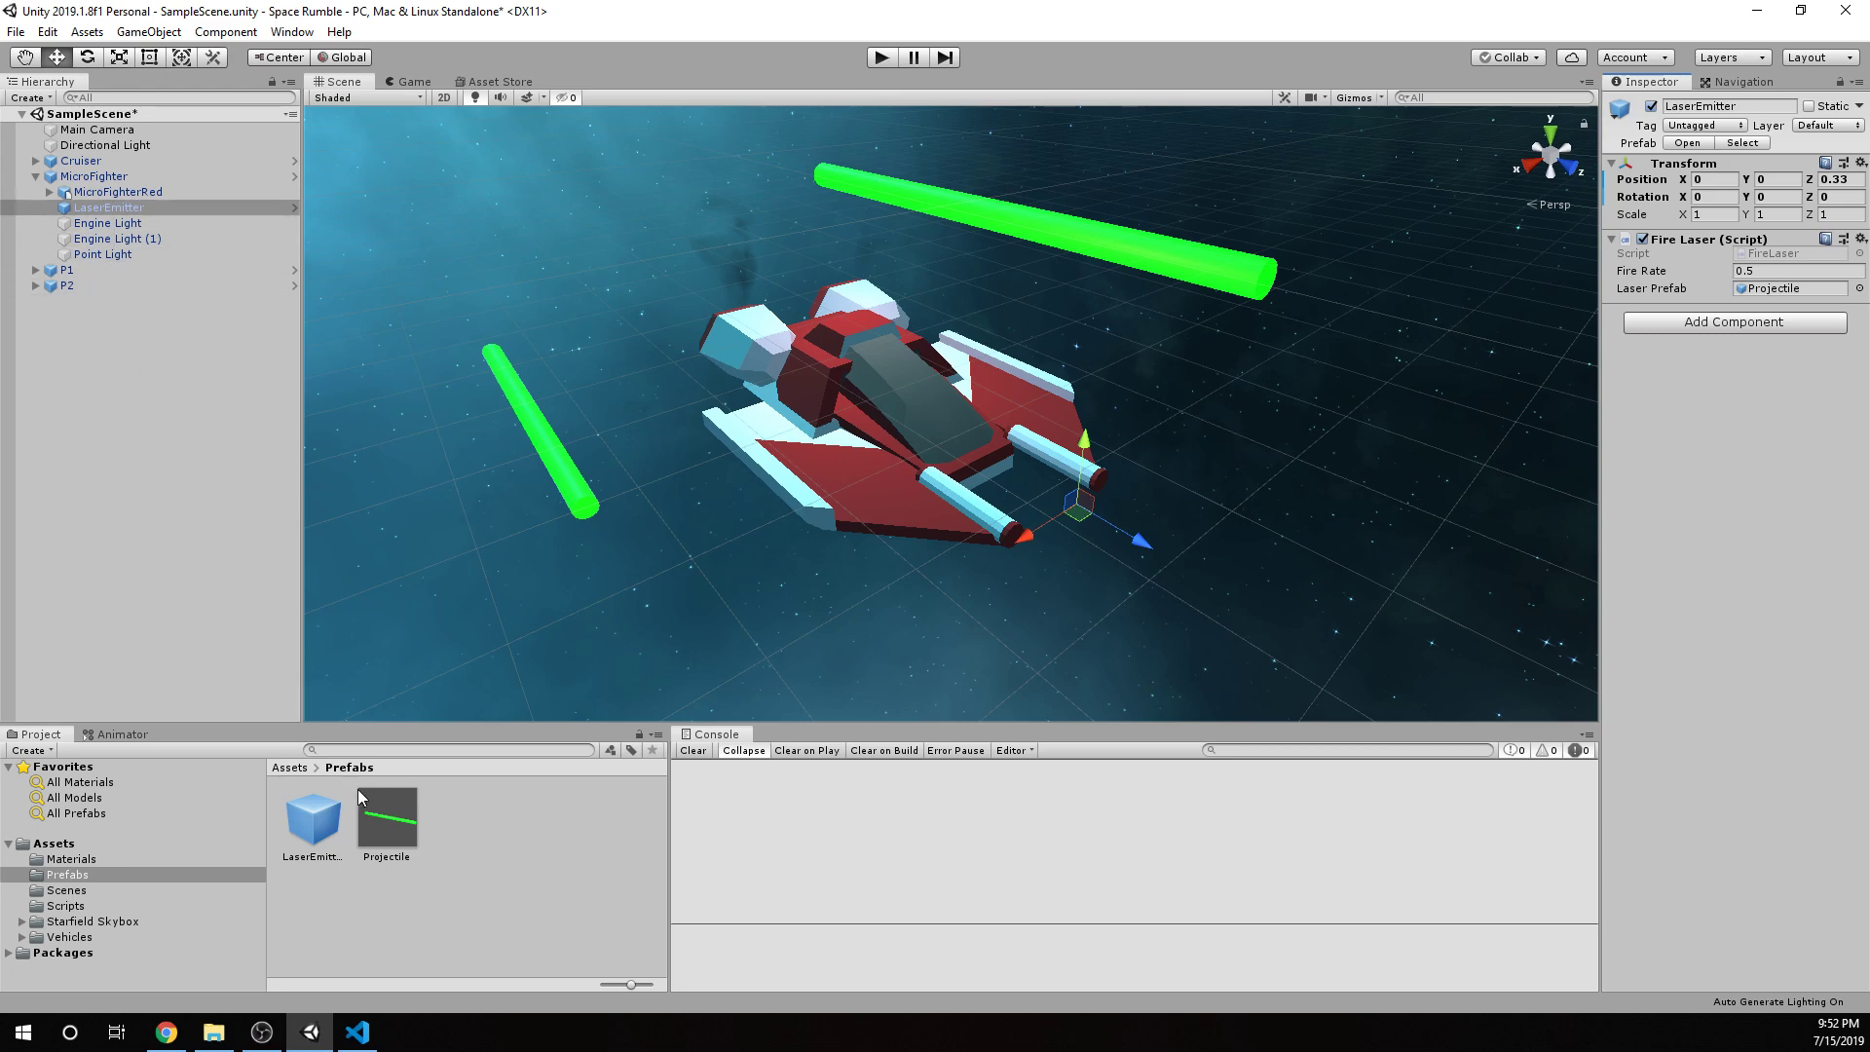
pyautogui.click(390, 816)
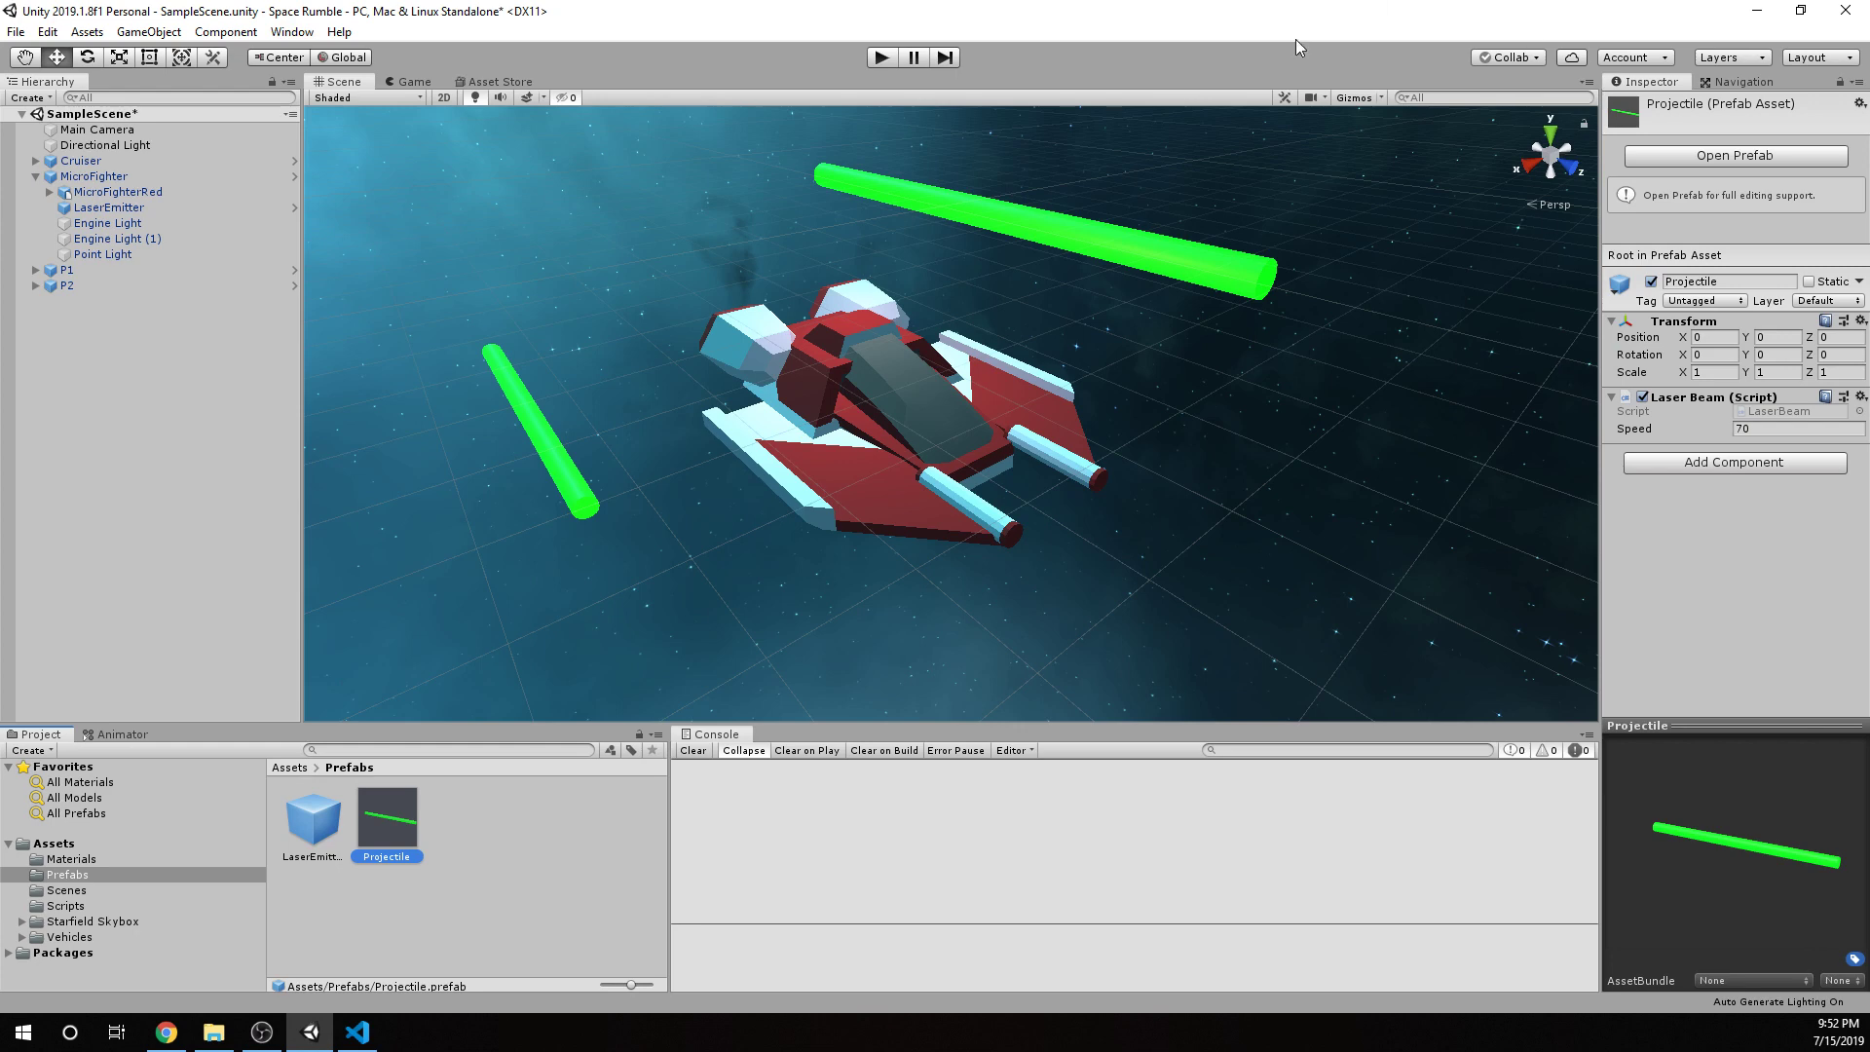
pyautogui.click(1702, 159)
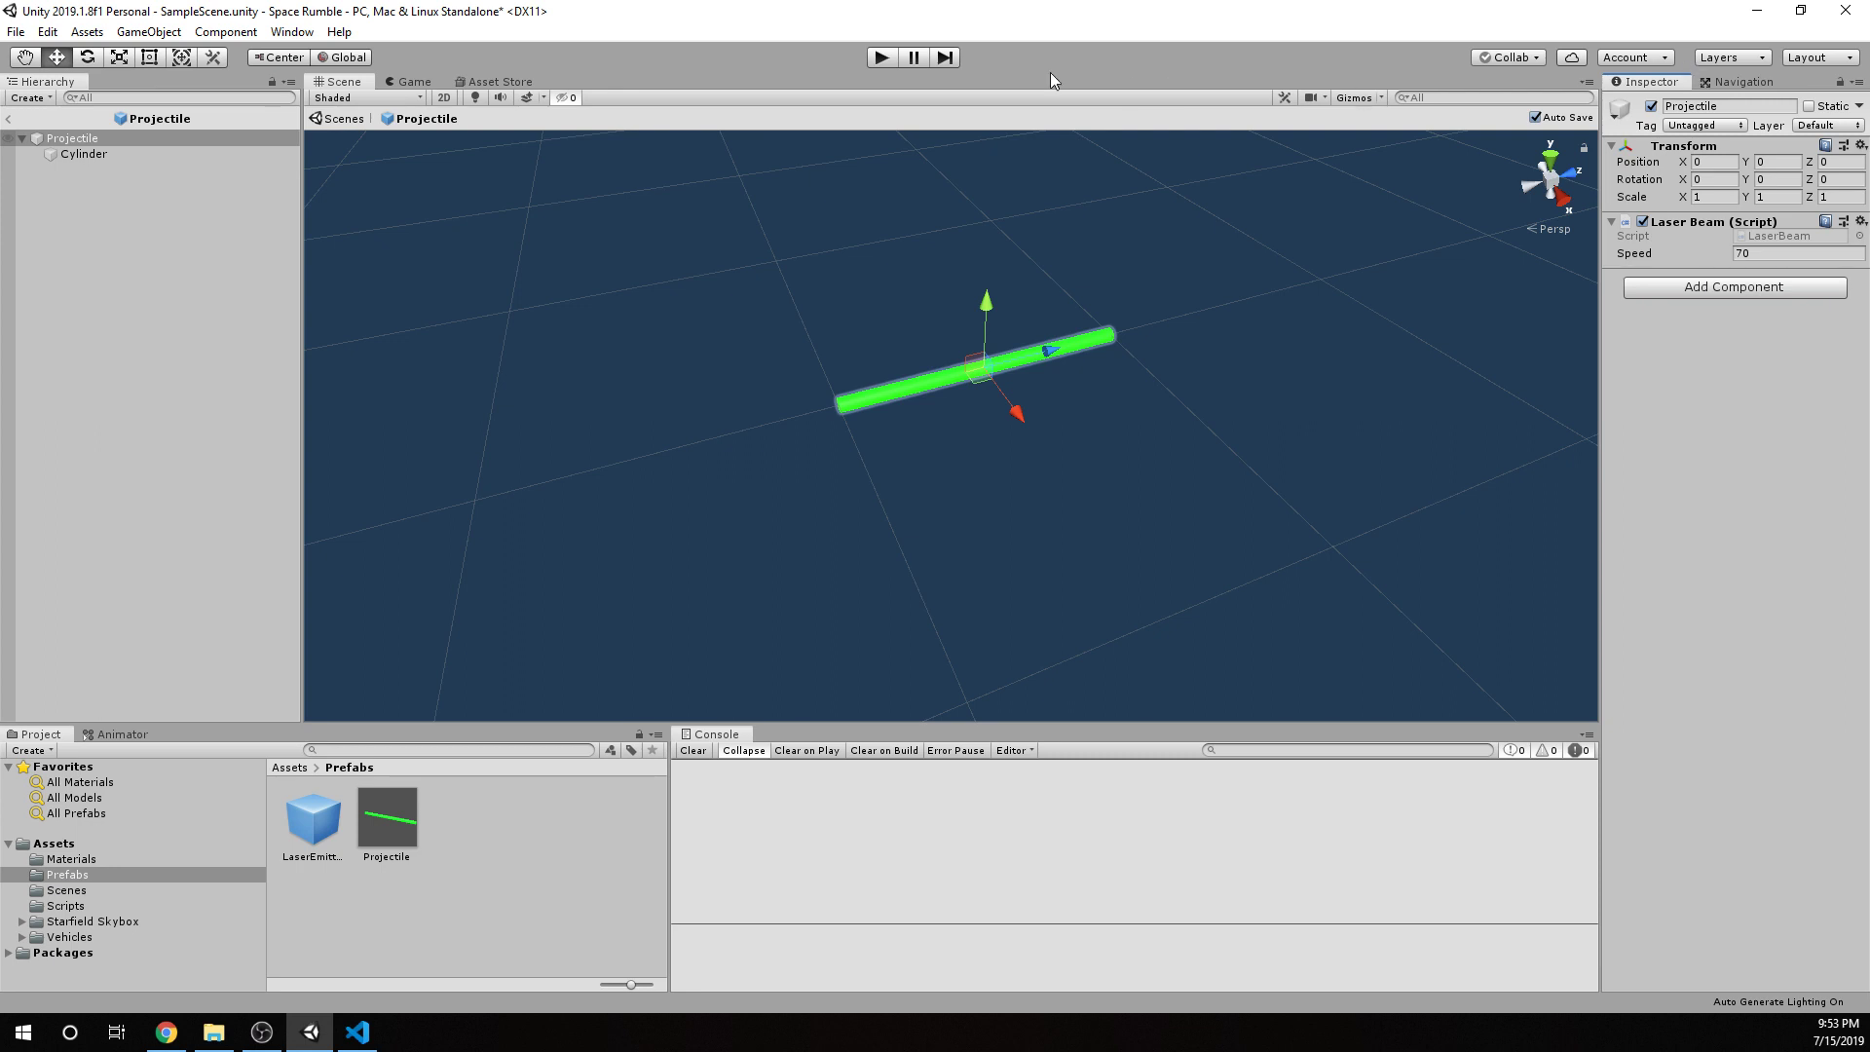
# Shift the Projectile's Cylinder along its Z axis to demonstrate the offset, and set its Z position back to 0.5.
pyautogui.click(102, 153)
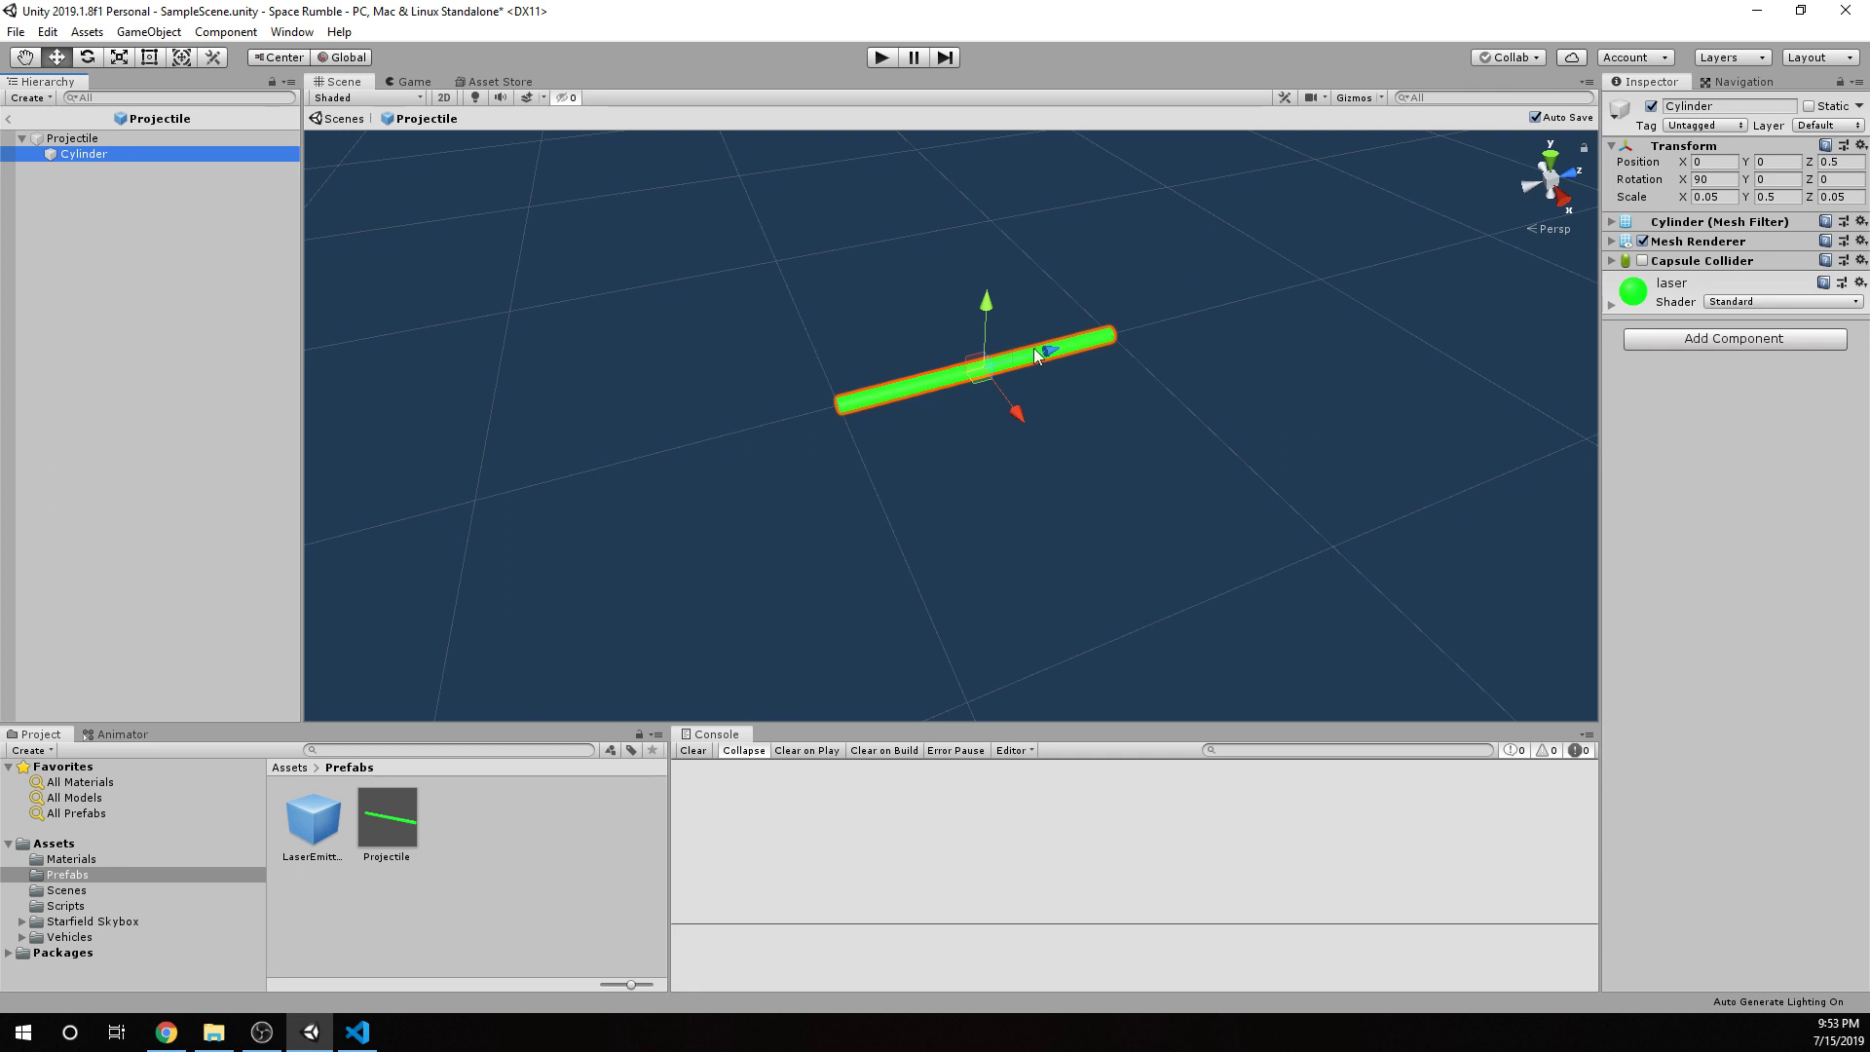
pyautogui.moveTo(1045, 352)
pyautogui.mouseDown()
pyautogui.moveTo(922, 383)
pyautogui.moveTo(1065, 348)
pyautogui.mouseUp()
pyautogui.click(1856, 165)
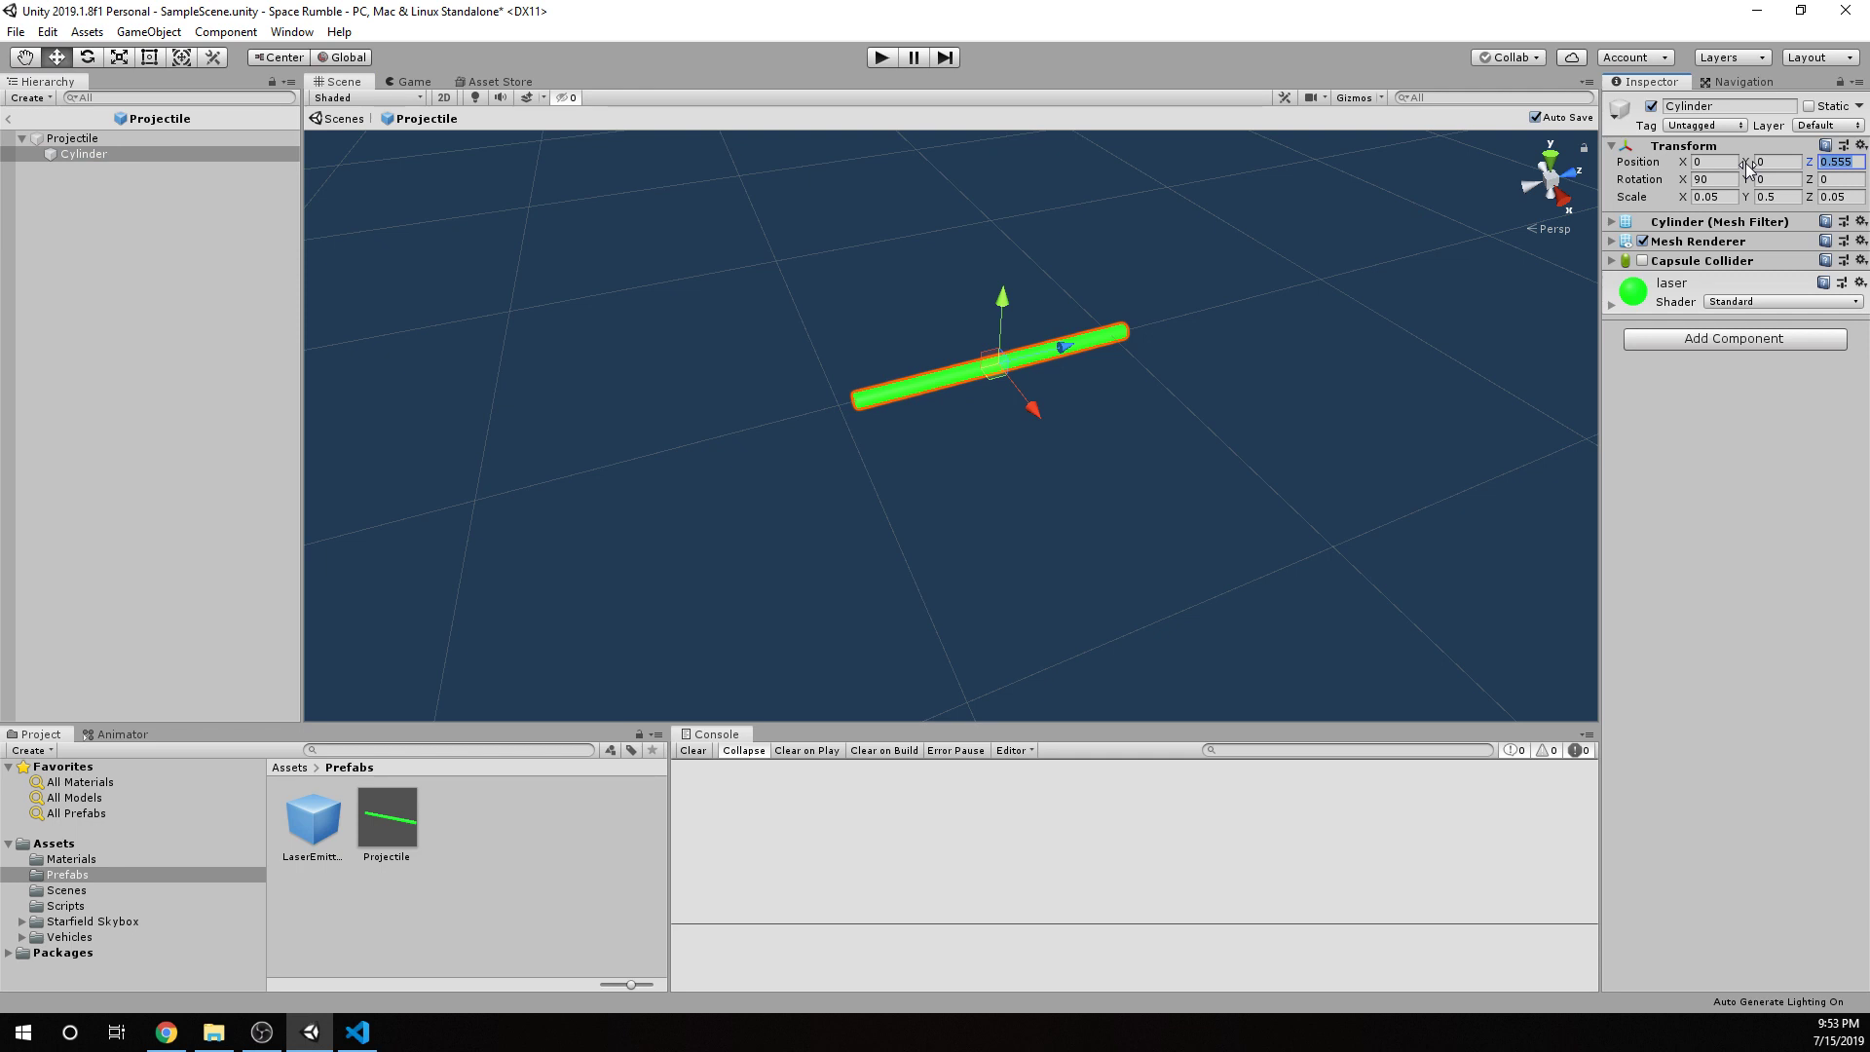
pyautogui.write('0.5')
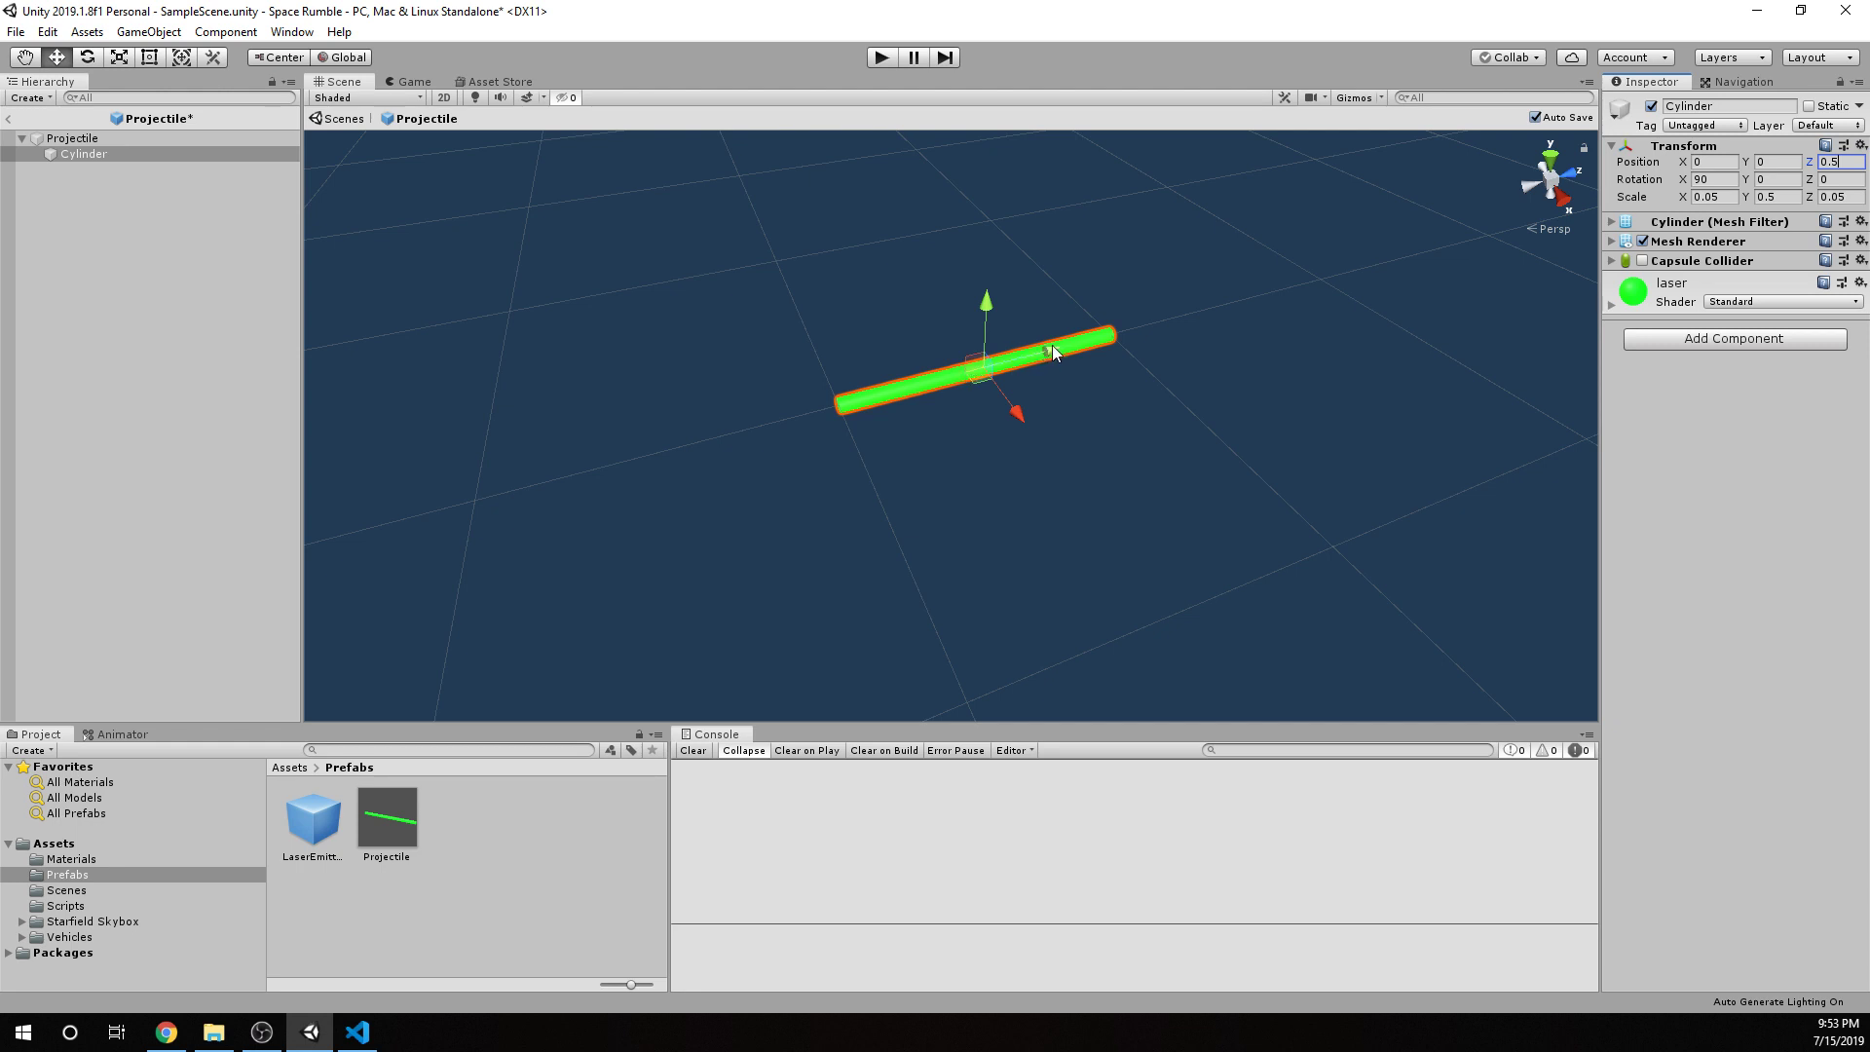
pyautogui.moveTo(1048, 351)
pyautogui.mouseDown()
pyautogui.moveTo(935, 394)
pyautogui.moveTo(1059, 360)
pyautogui.mouseUp()
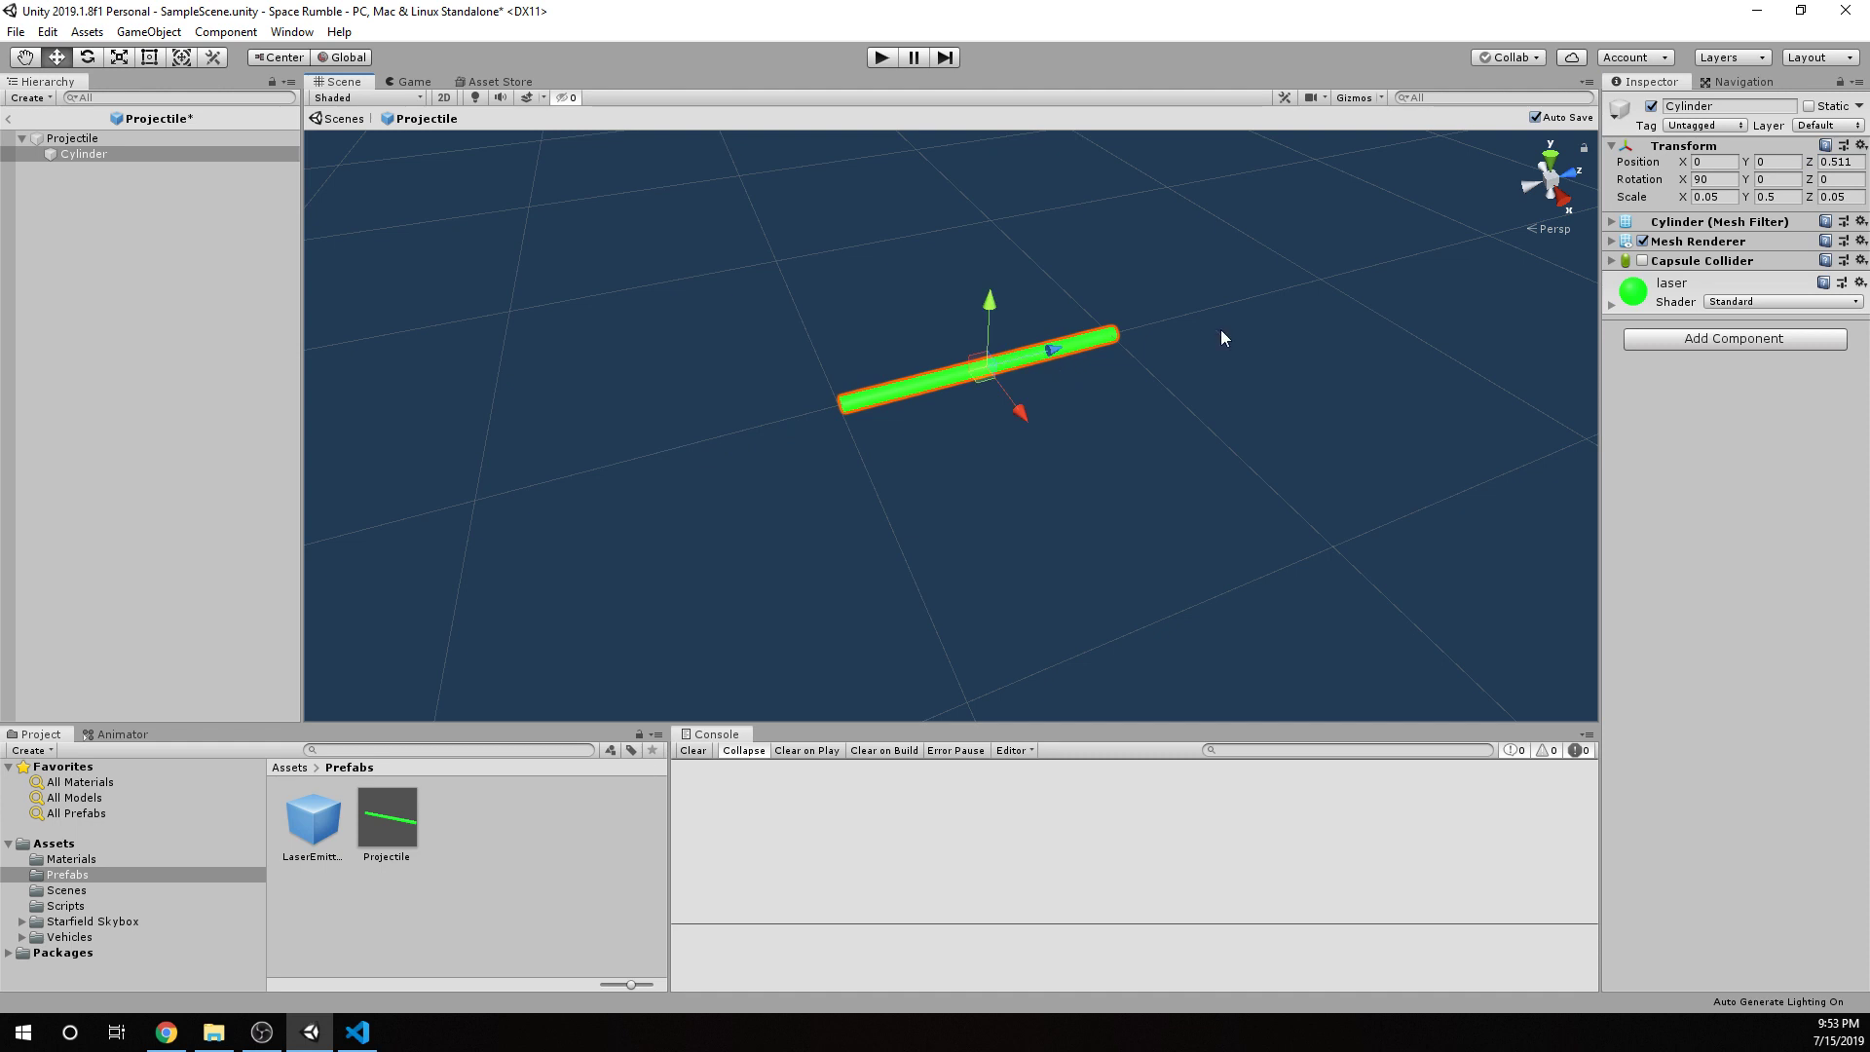
pyautogui.click(1836, 162)
pyautogui.write('0')
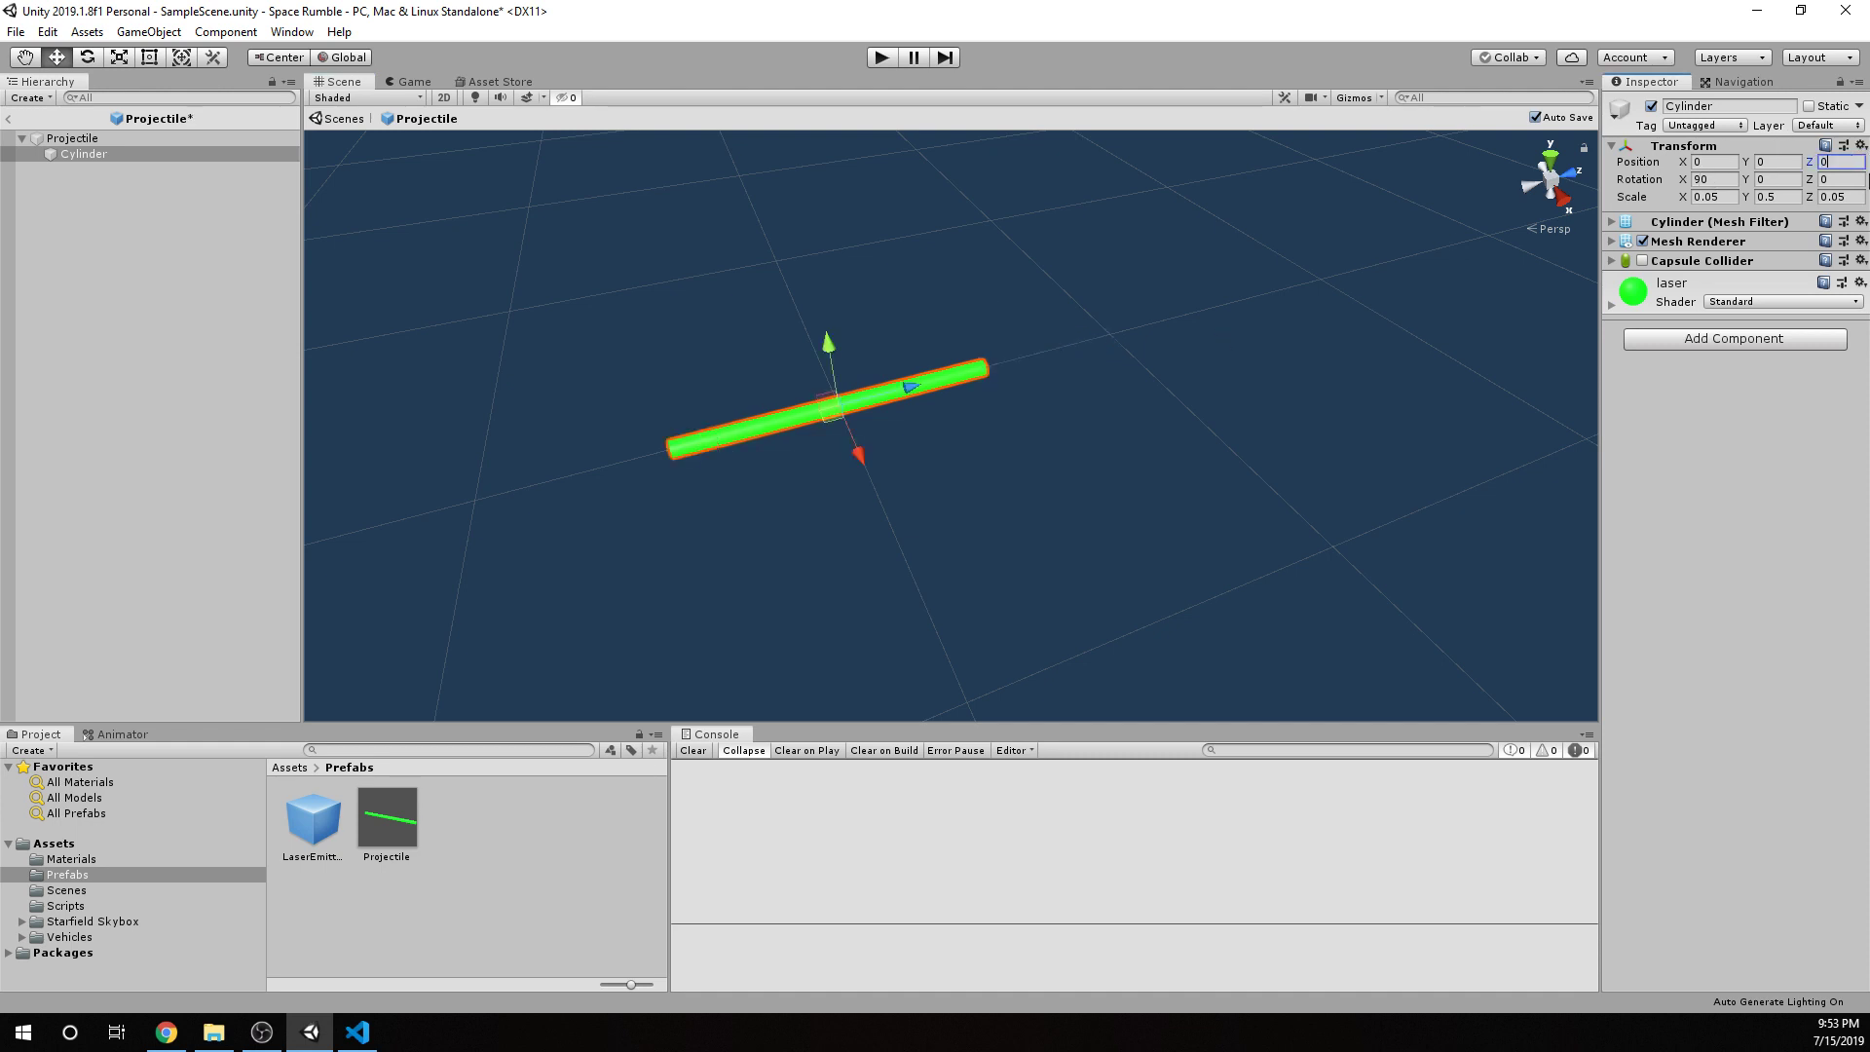
pyautogui.write('.5')
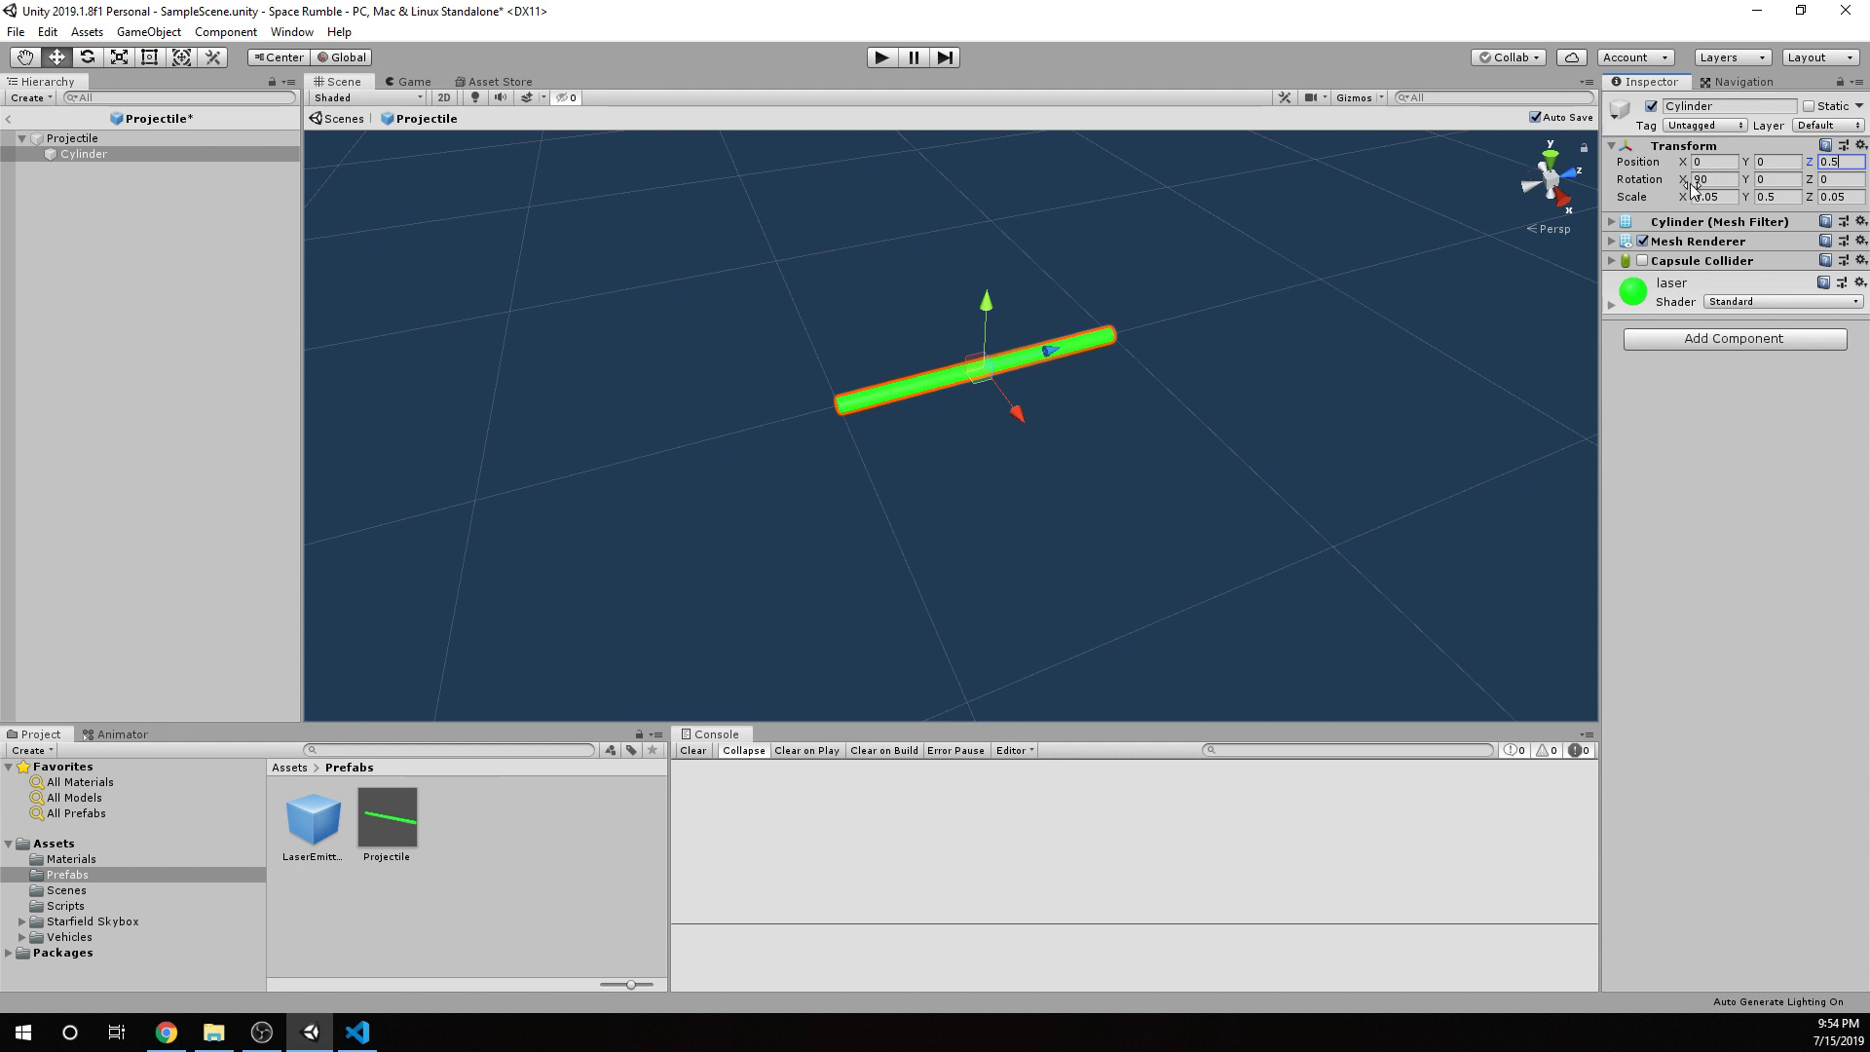
# Compare the transform and components of the Projectile parent with those of its Cylinder child.
pyautogui.click(172, 134)
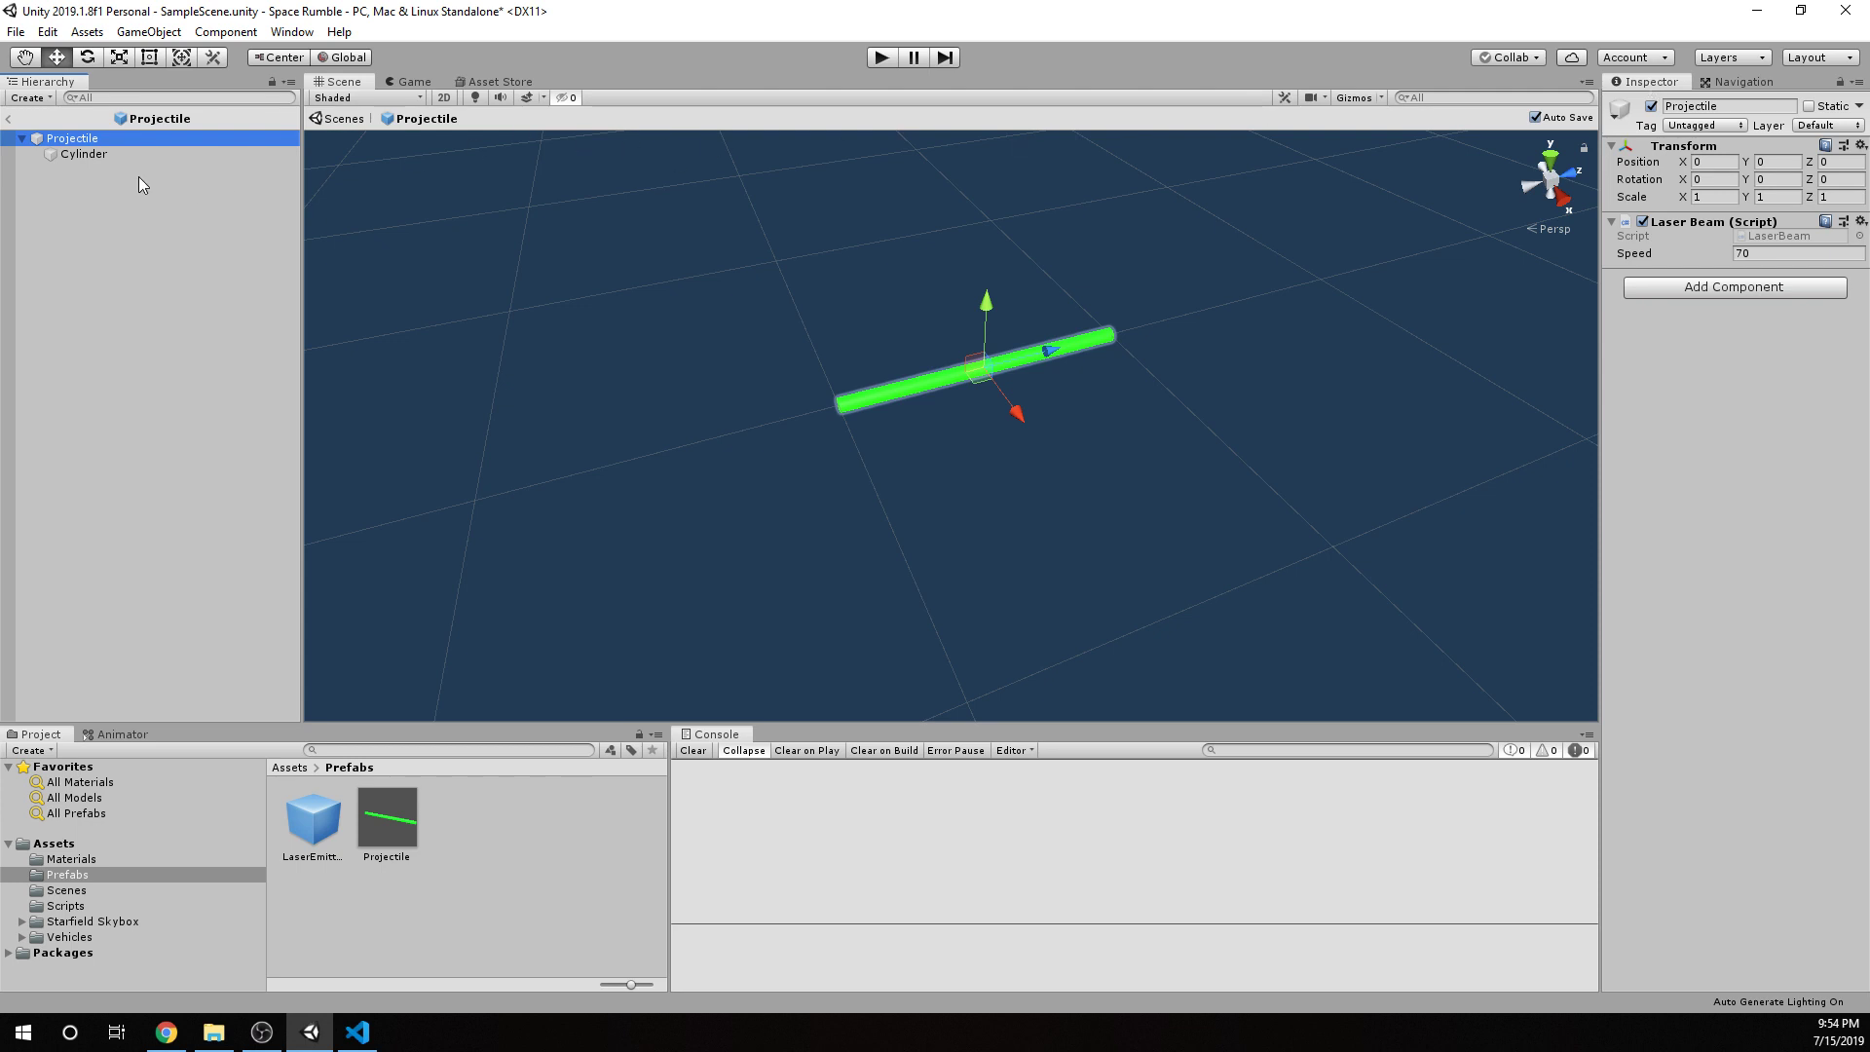
pyautogui.click(152, 151)
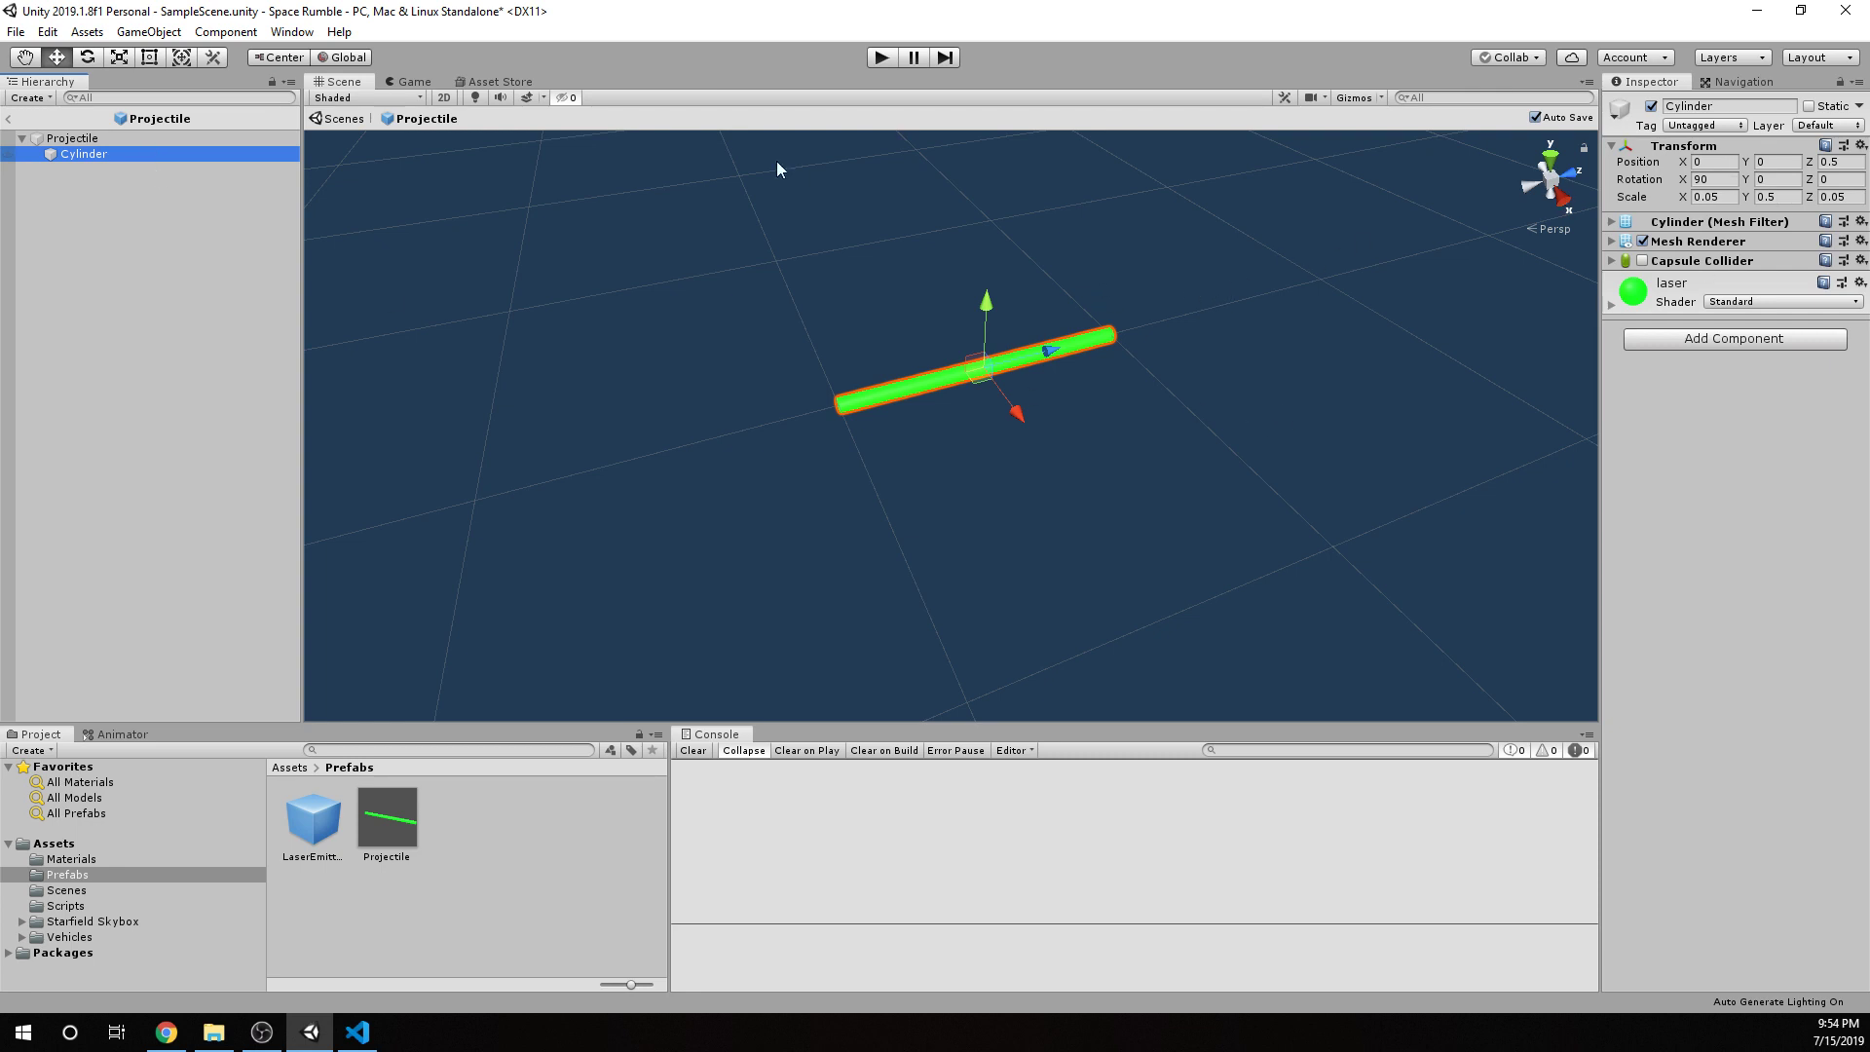
pyautogui.click(152, 139)
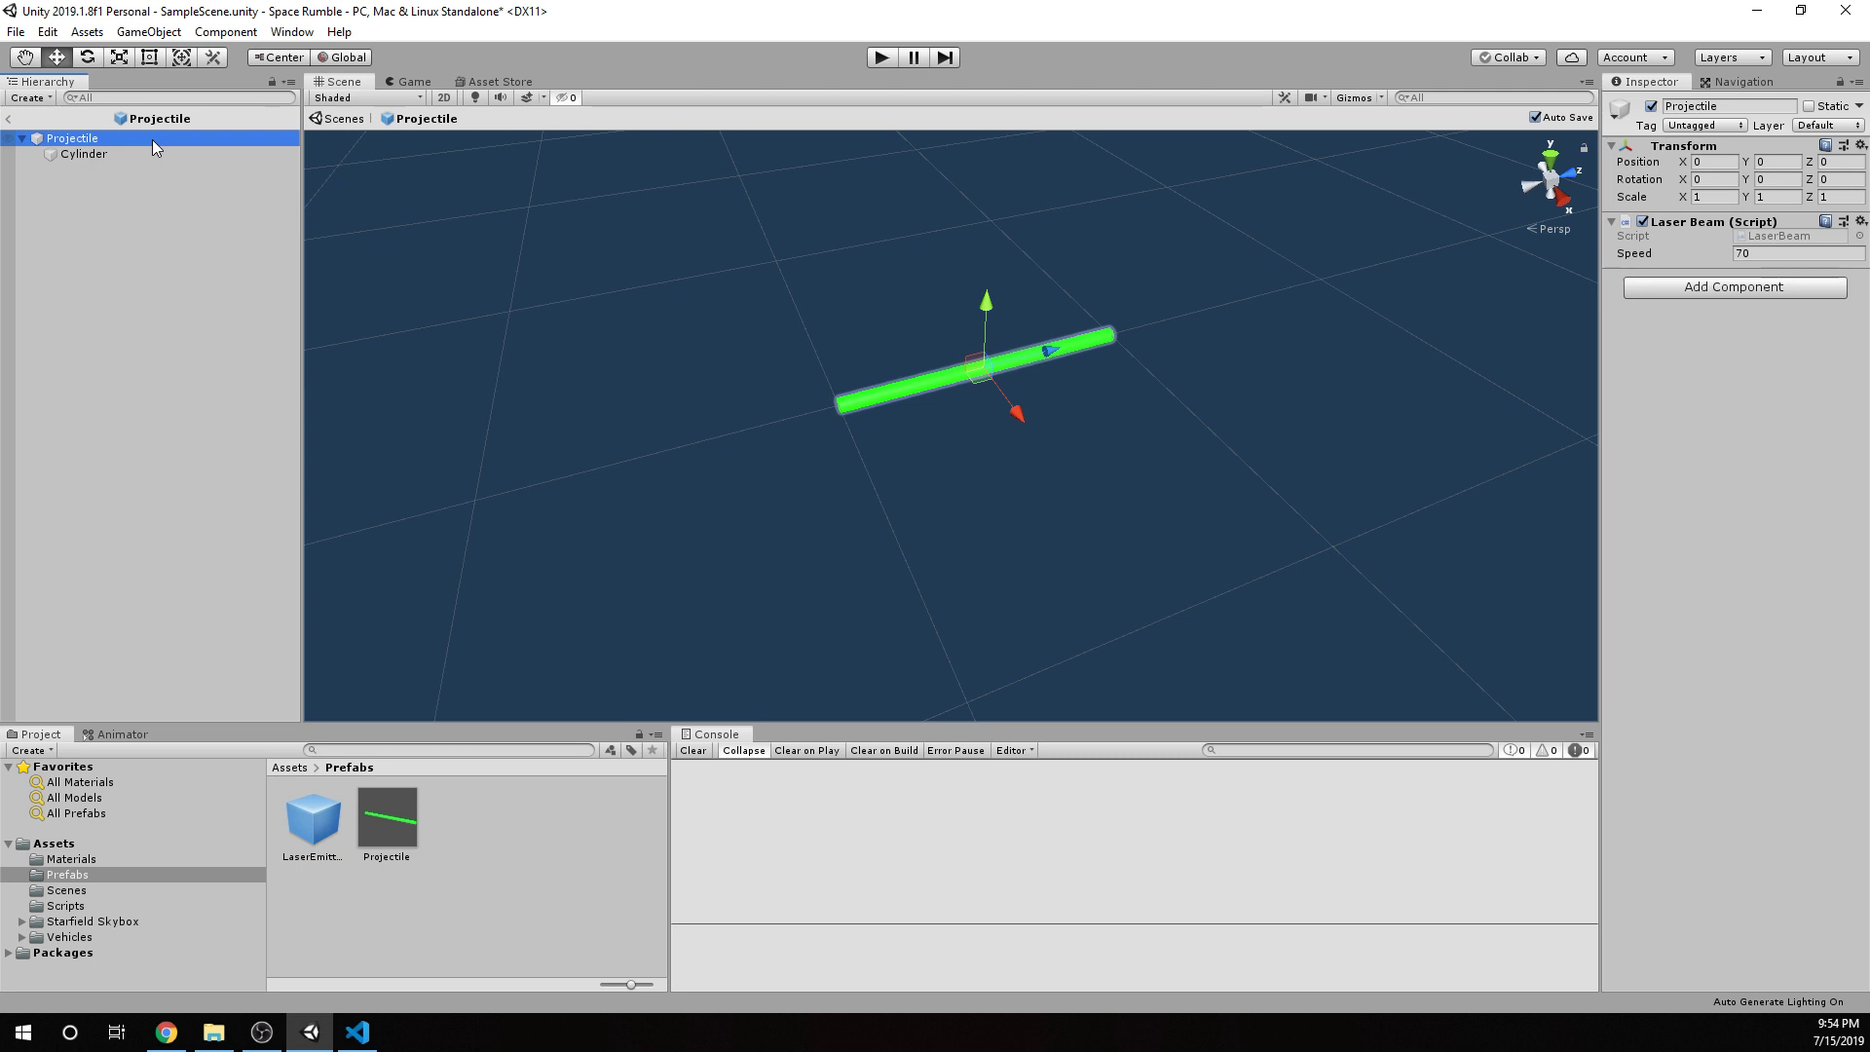
pyautogui.click(160, 154)
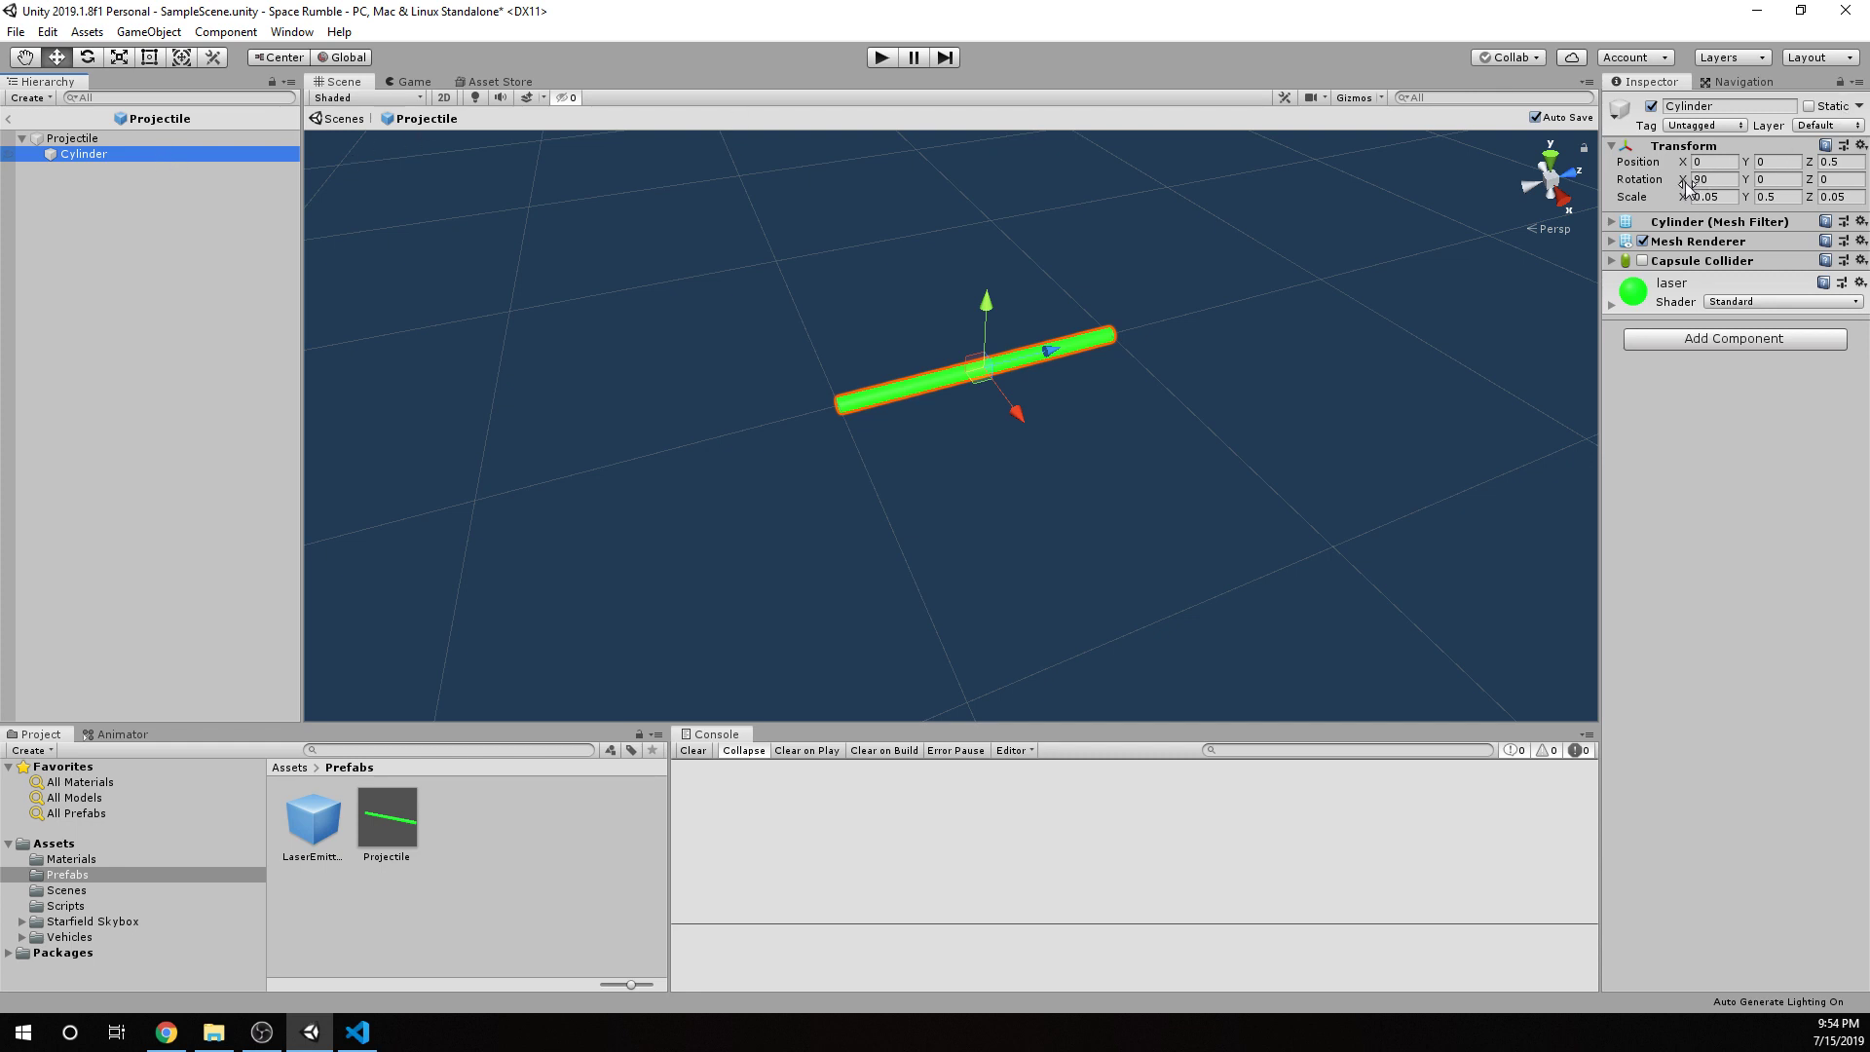
# Set the Cylinder's X rotation to 0 and move it along Z to about 0.474.
pyautogui.moveTo(1685, 183); pyautogui.dragTo(1680, 183)
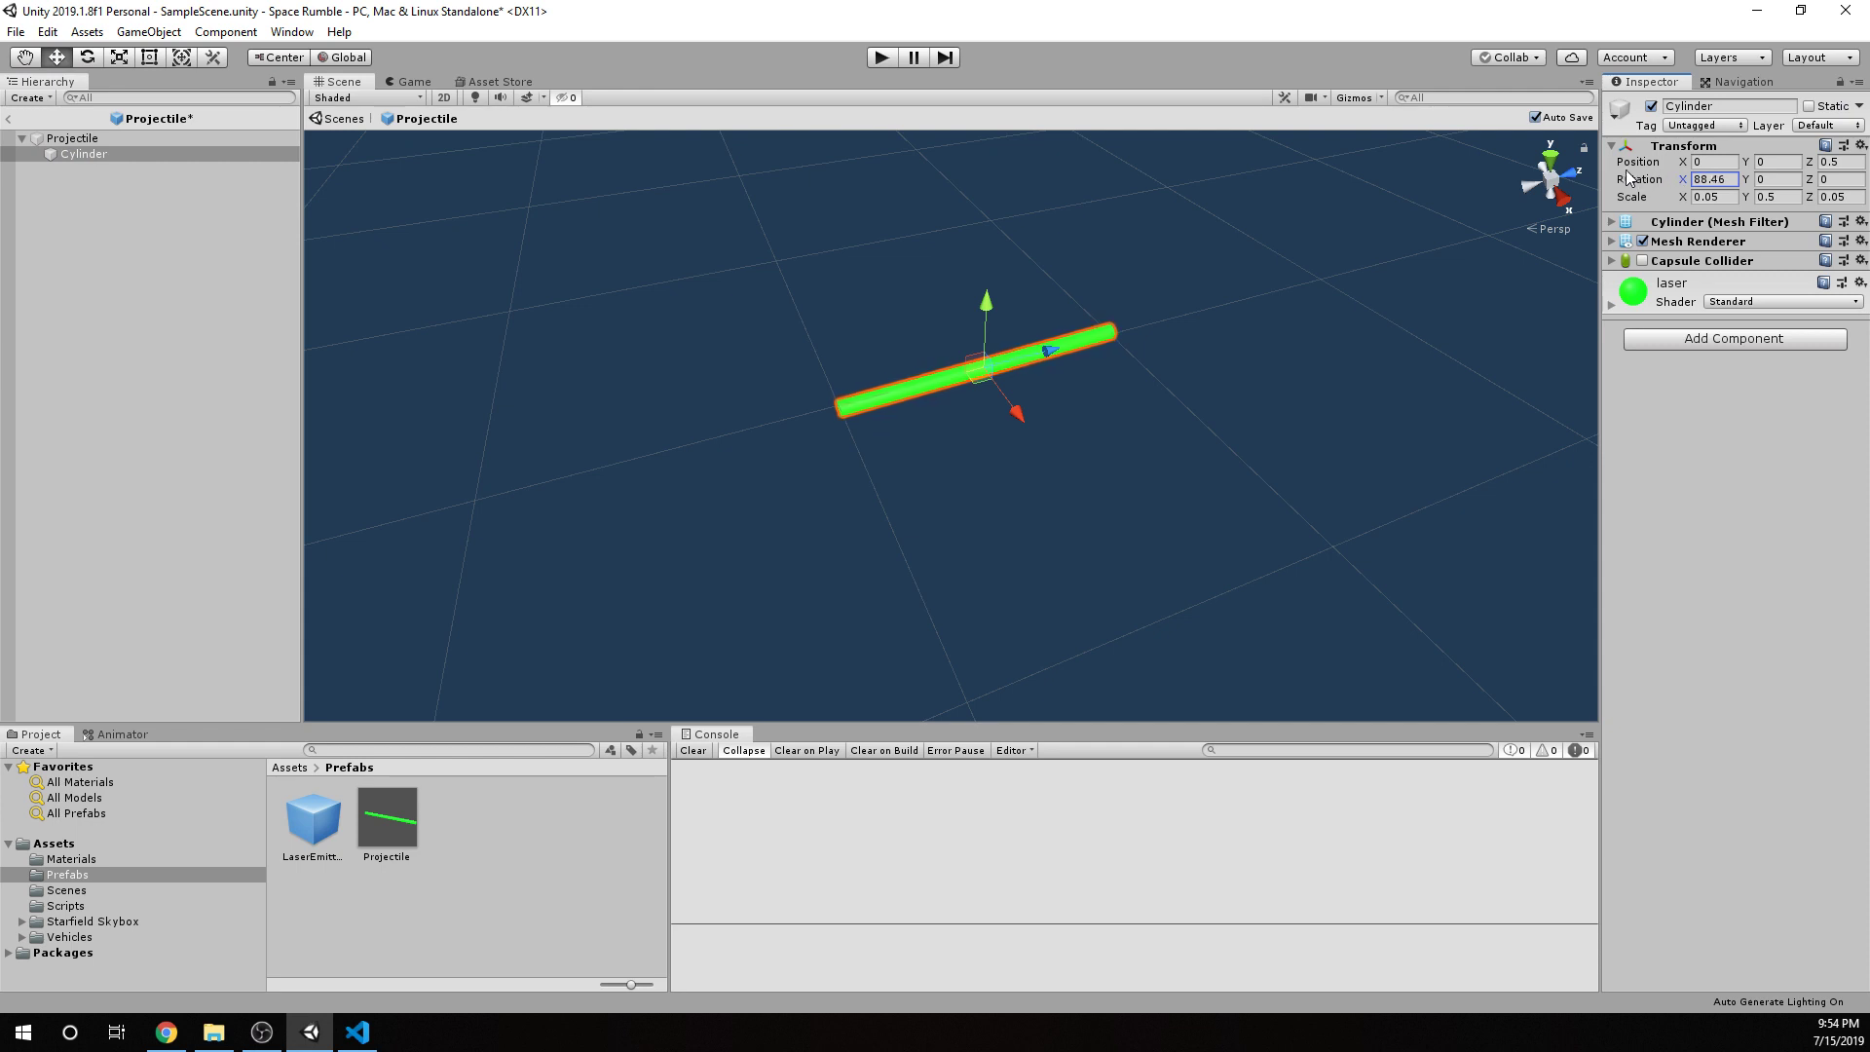
pyautogui.click(1702, 177)
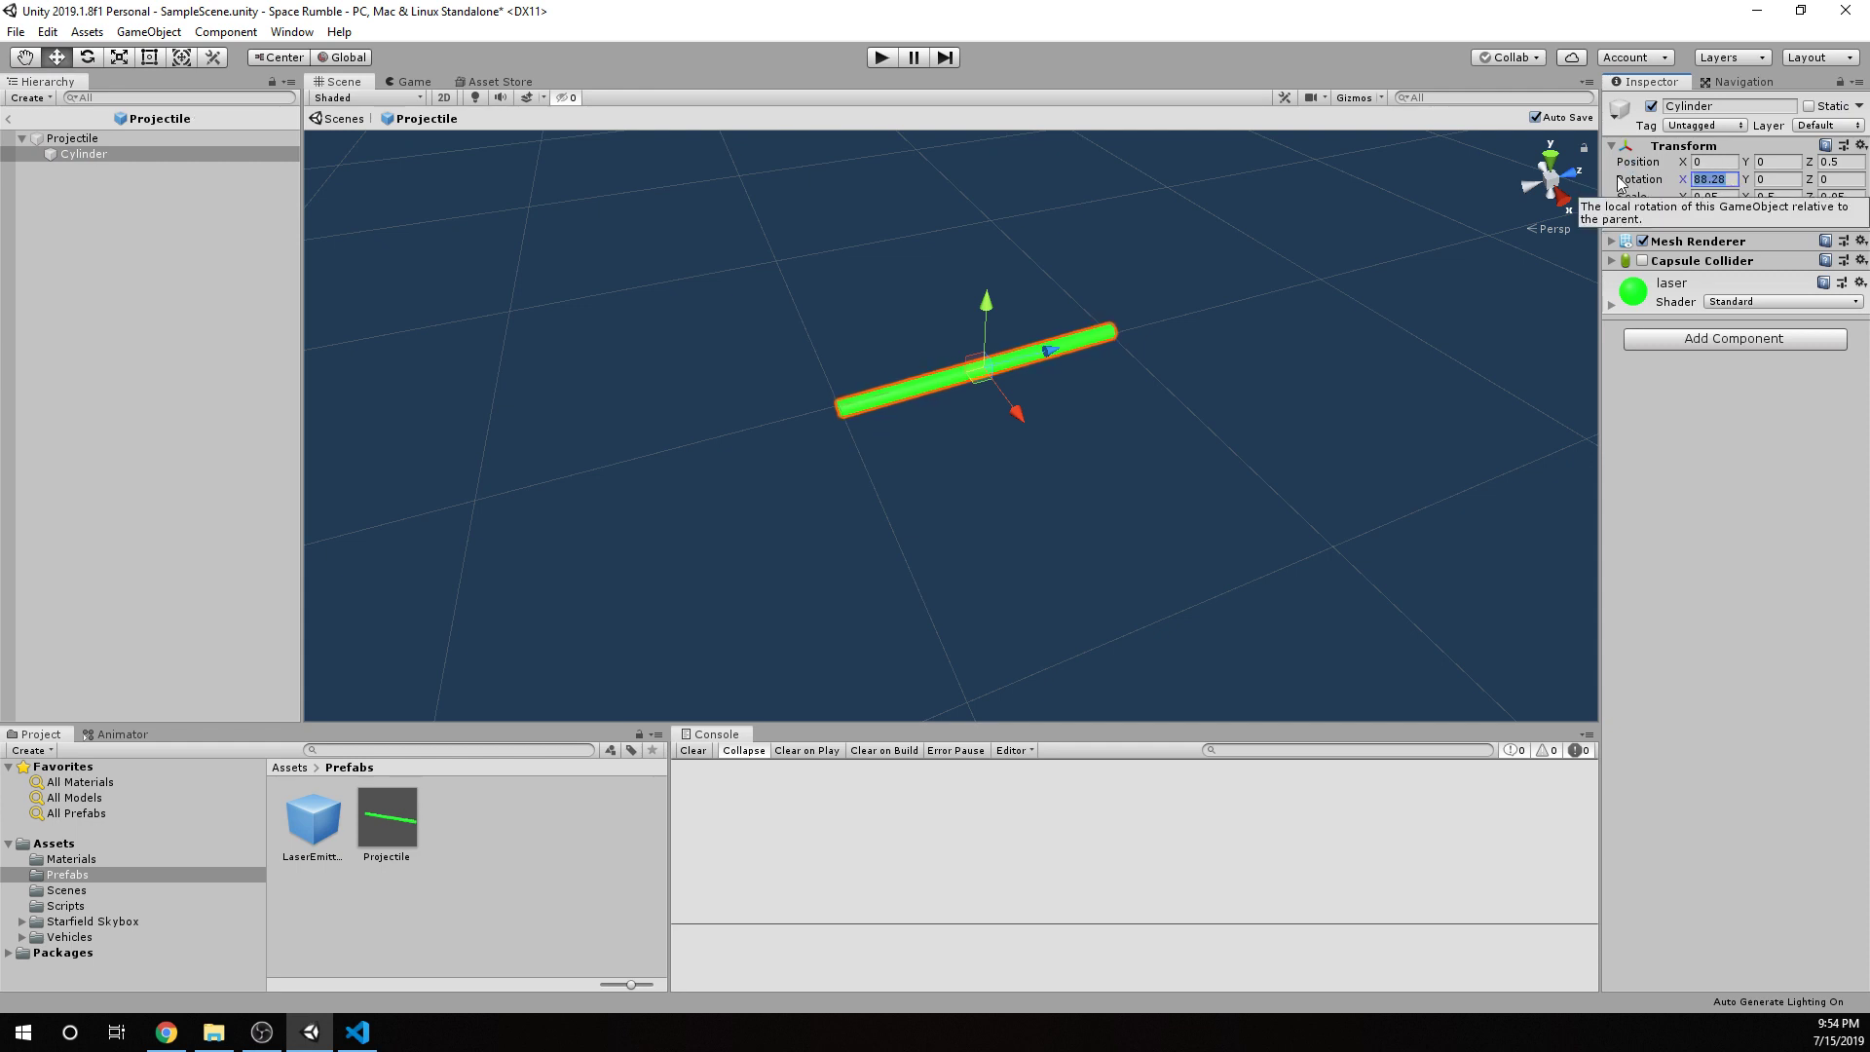
pyautogui.write('0')
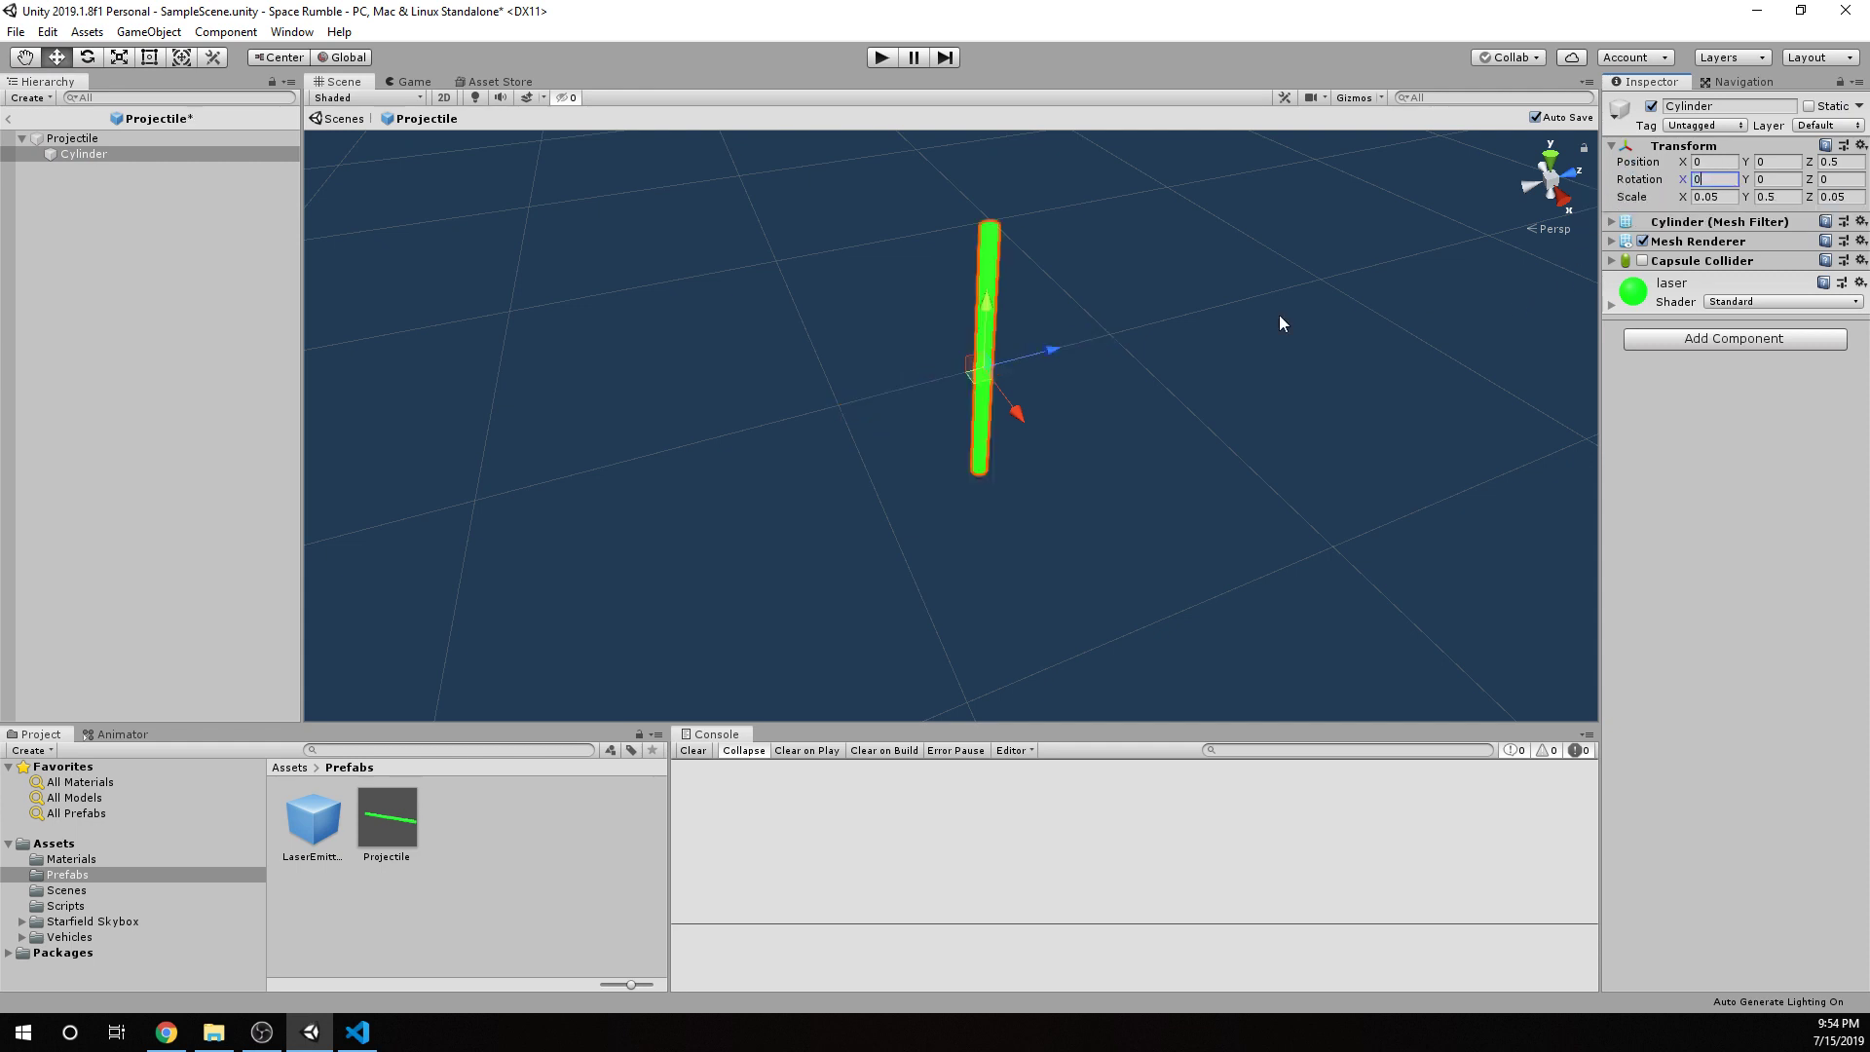
pyautogui.moveTo(1052, 355); pyautogui.dragTo(1022, 327)
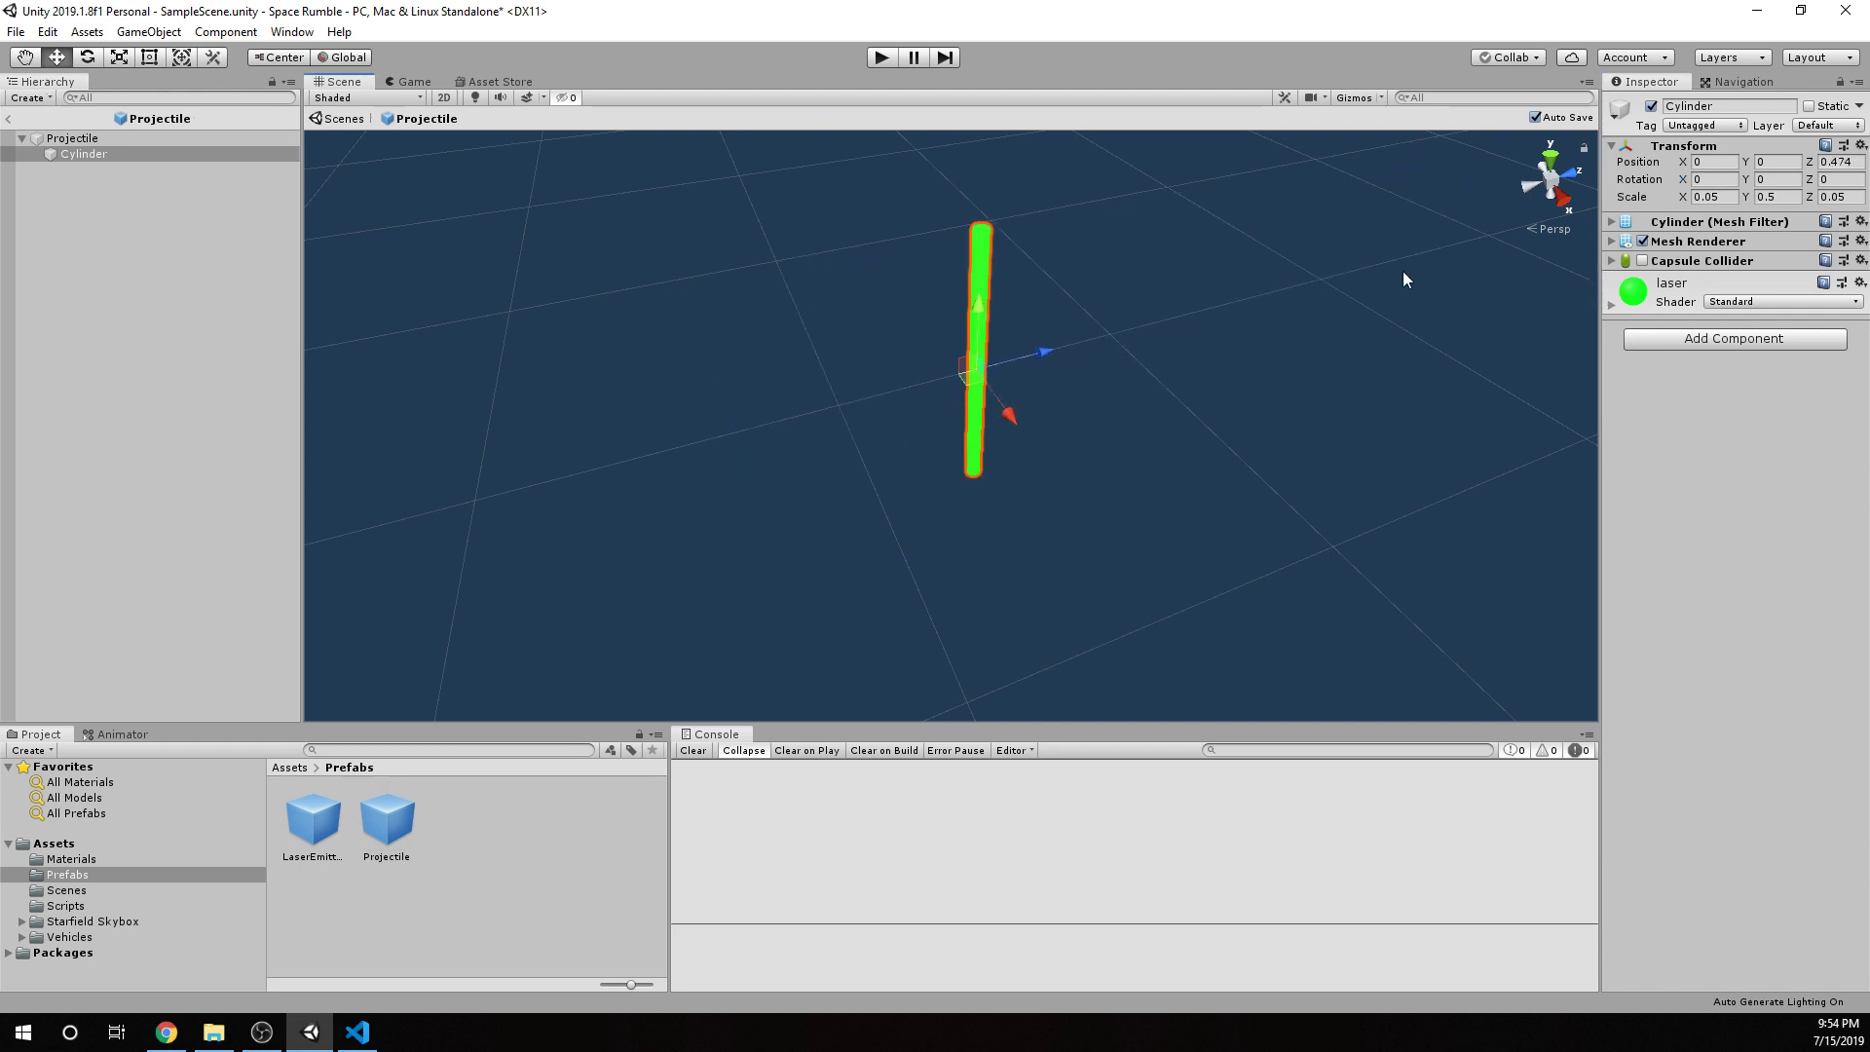
# Restore the Cylinder's X rotation to 90 and its Z position to 0.5.
pyautogui.click(1713, 179)
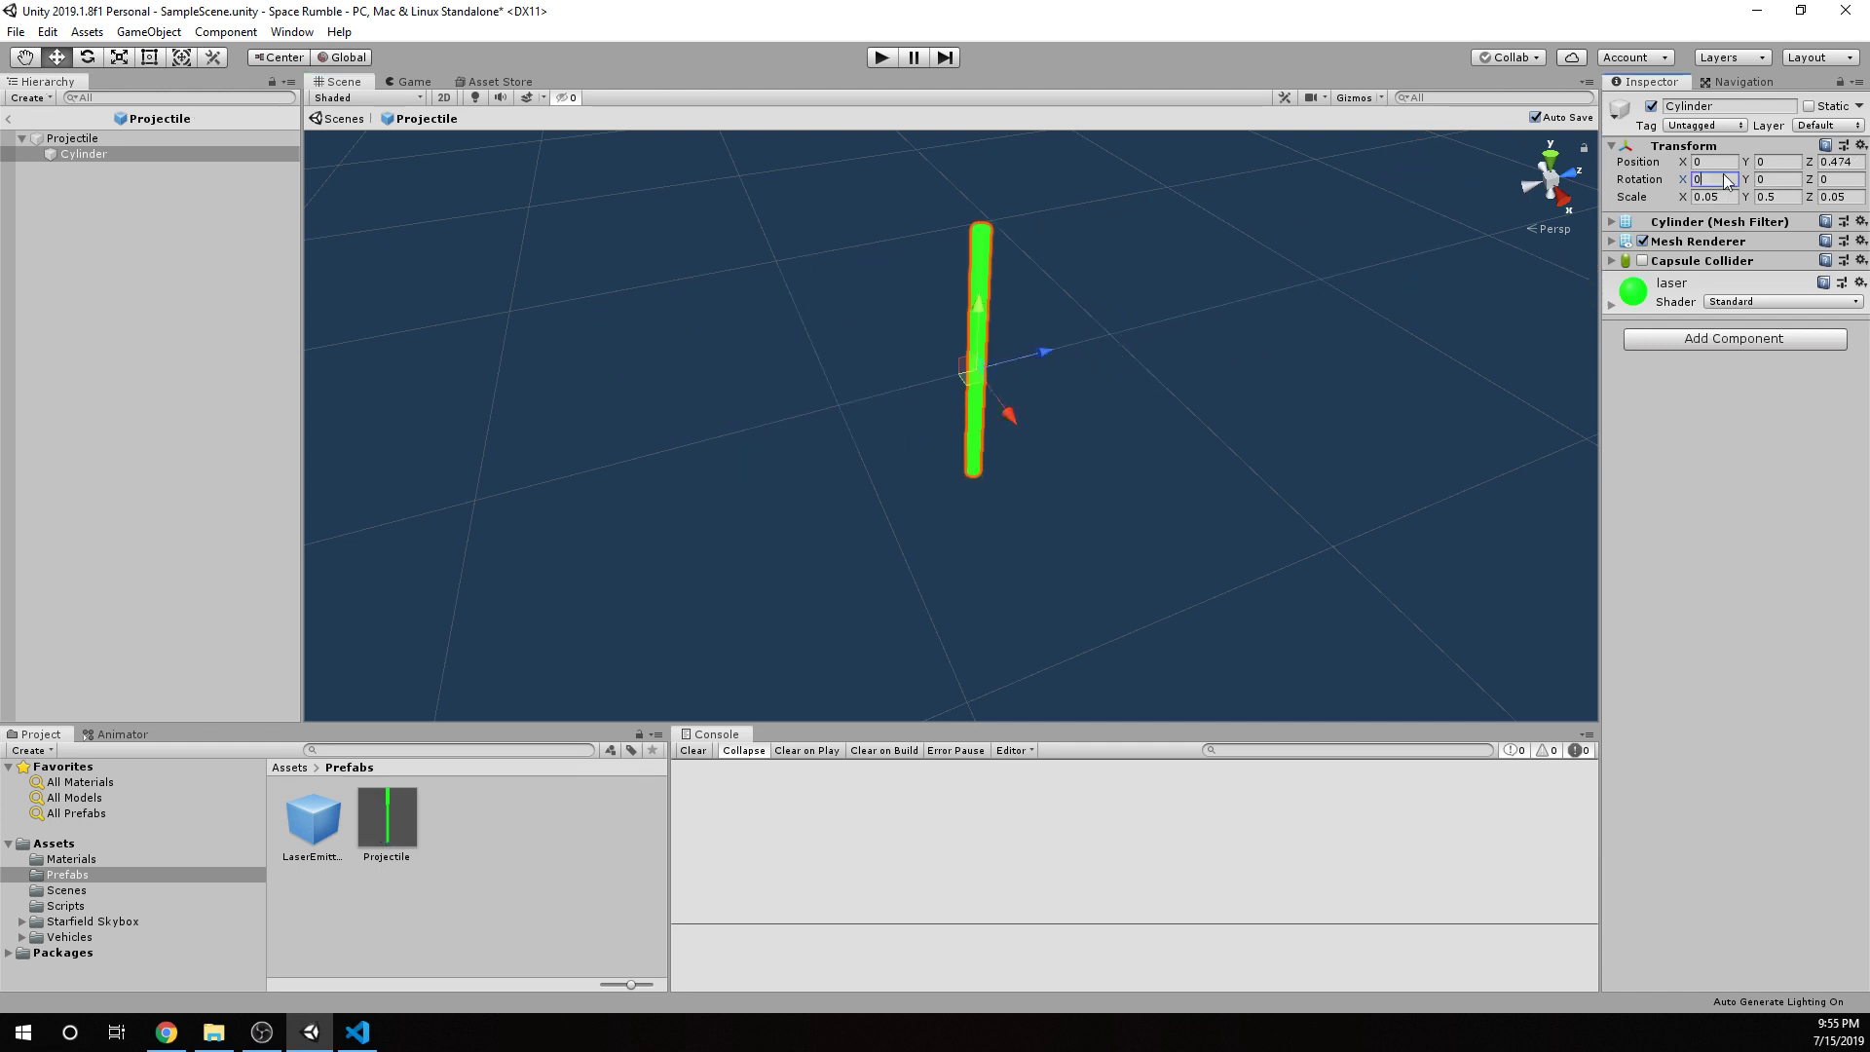
pyautogui.write('90')
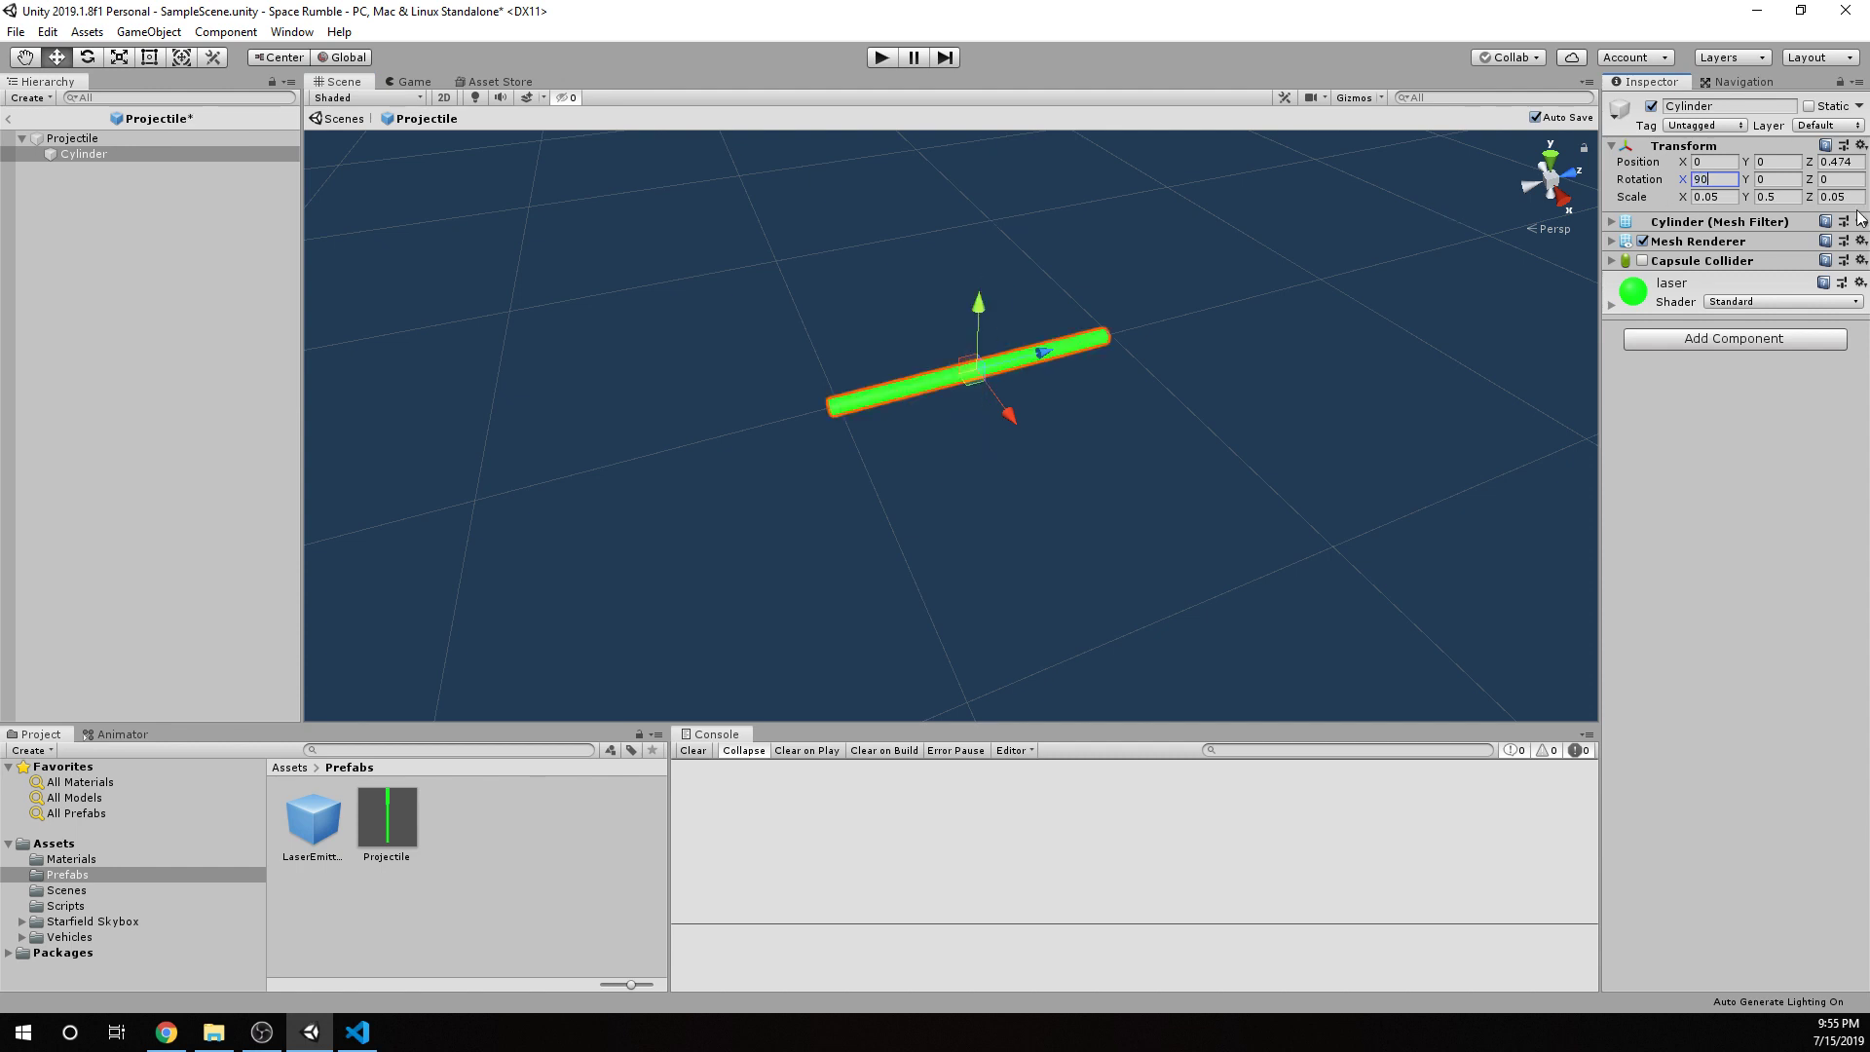
pyautogui.hotkey('shift', 'Tab')
pyautogui.write('05')
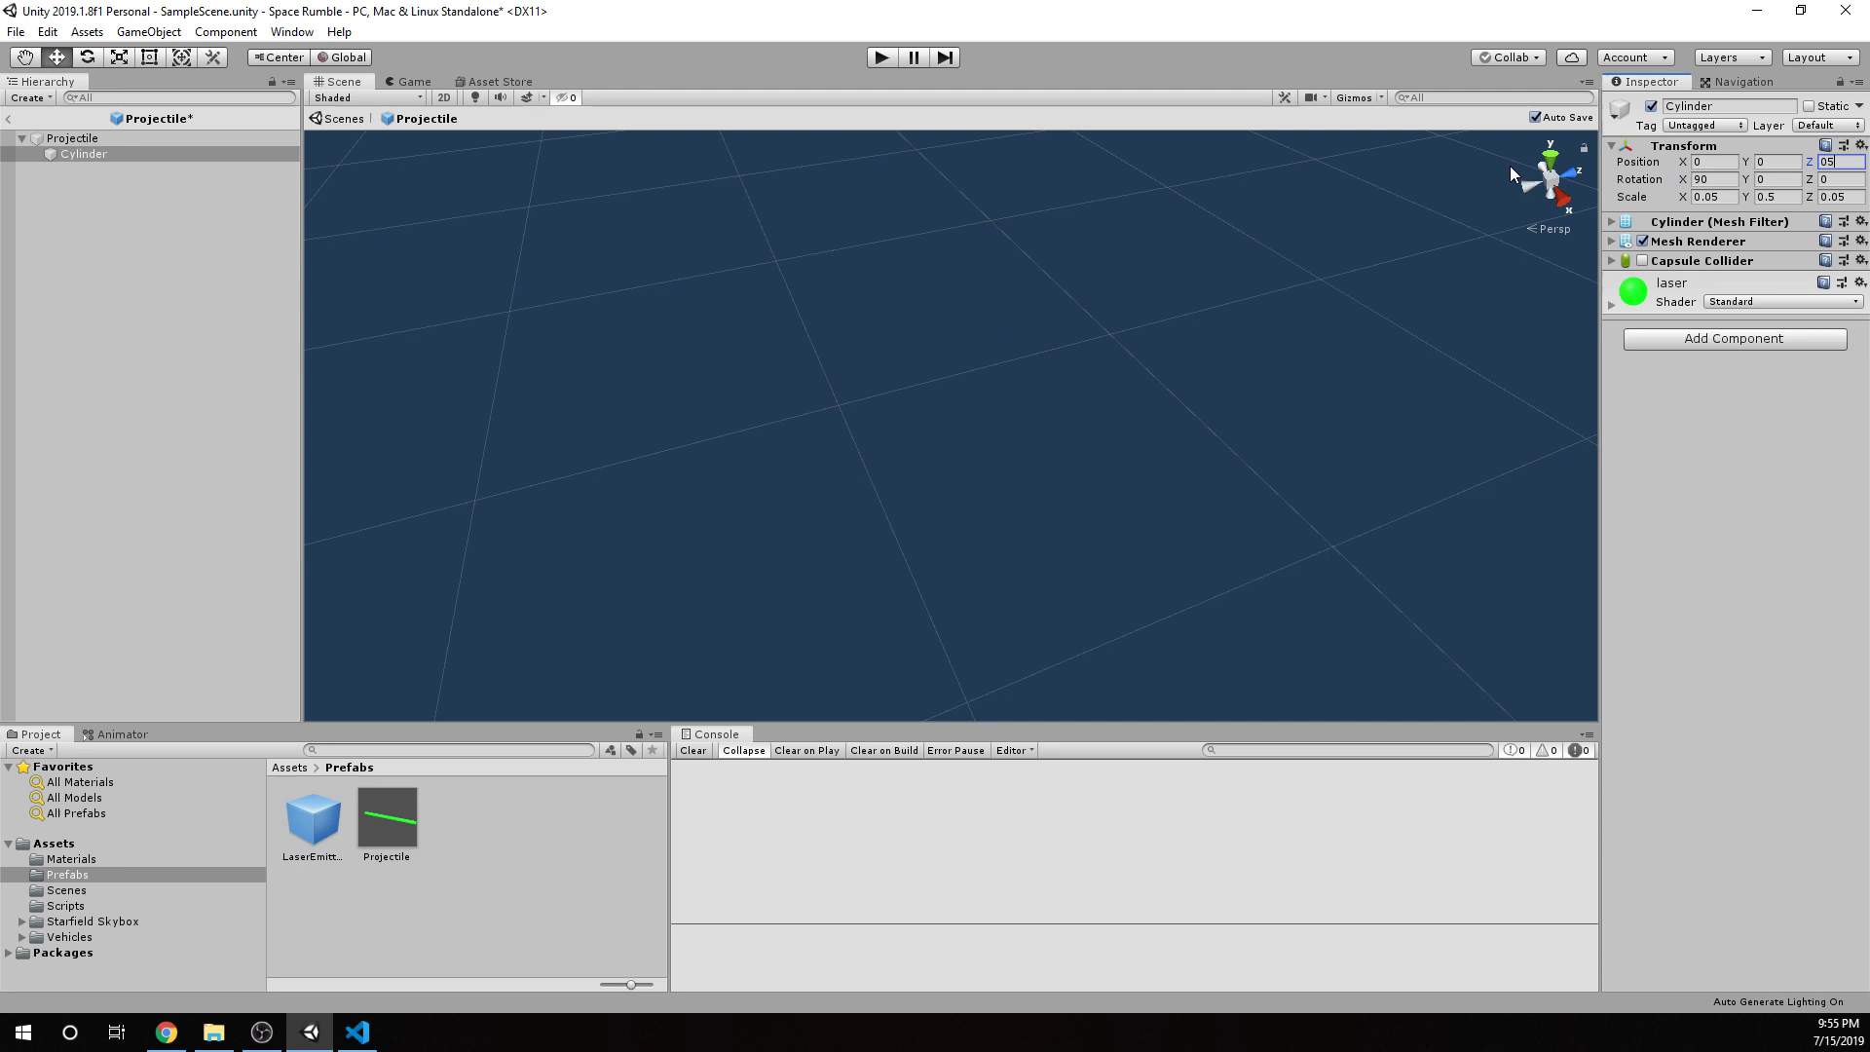
pyautogui.press('BackSpace')
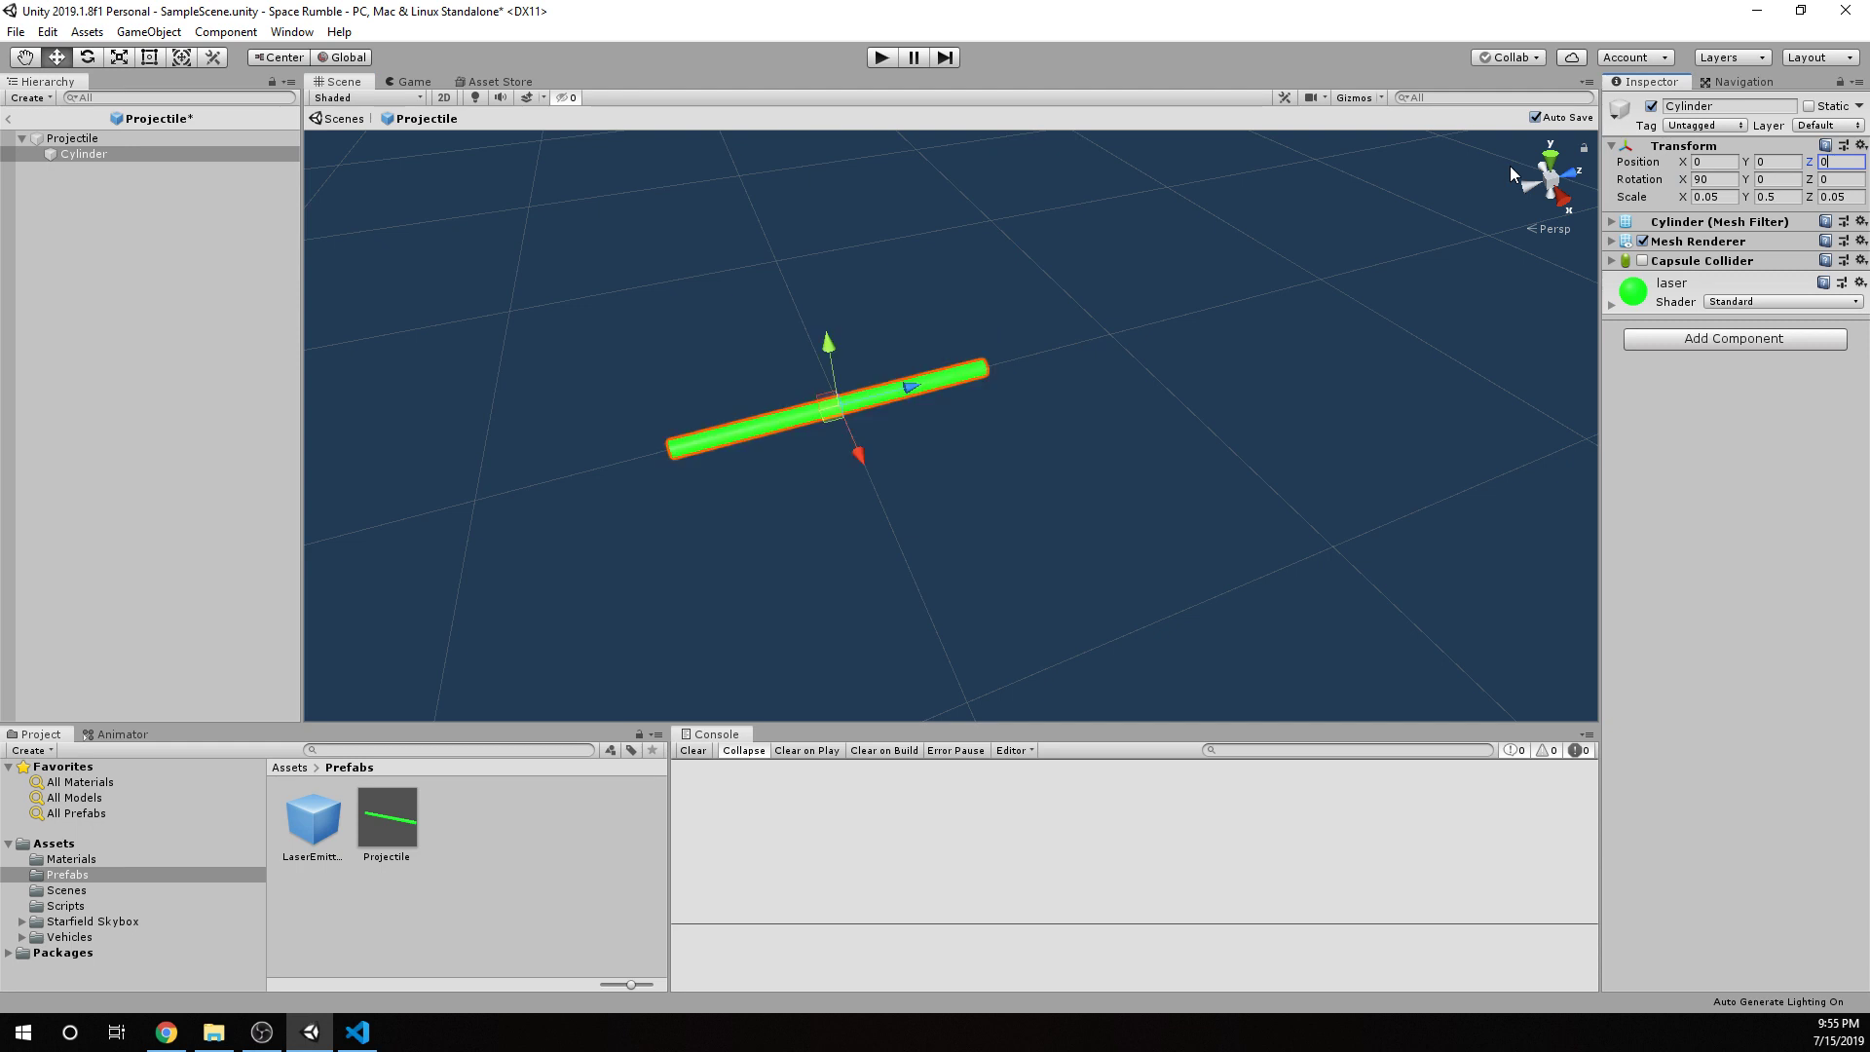
pyautogui.write('.5')
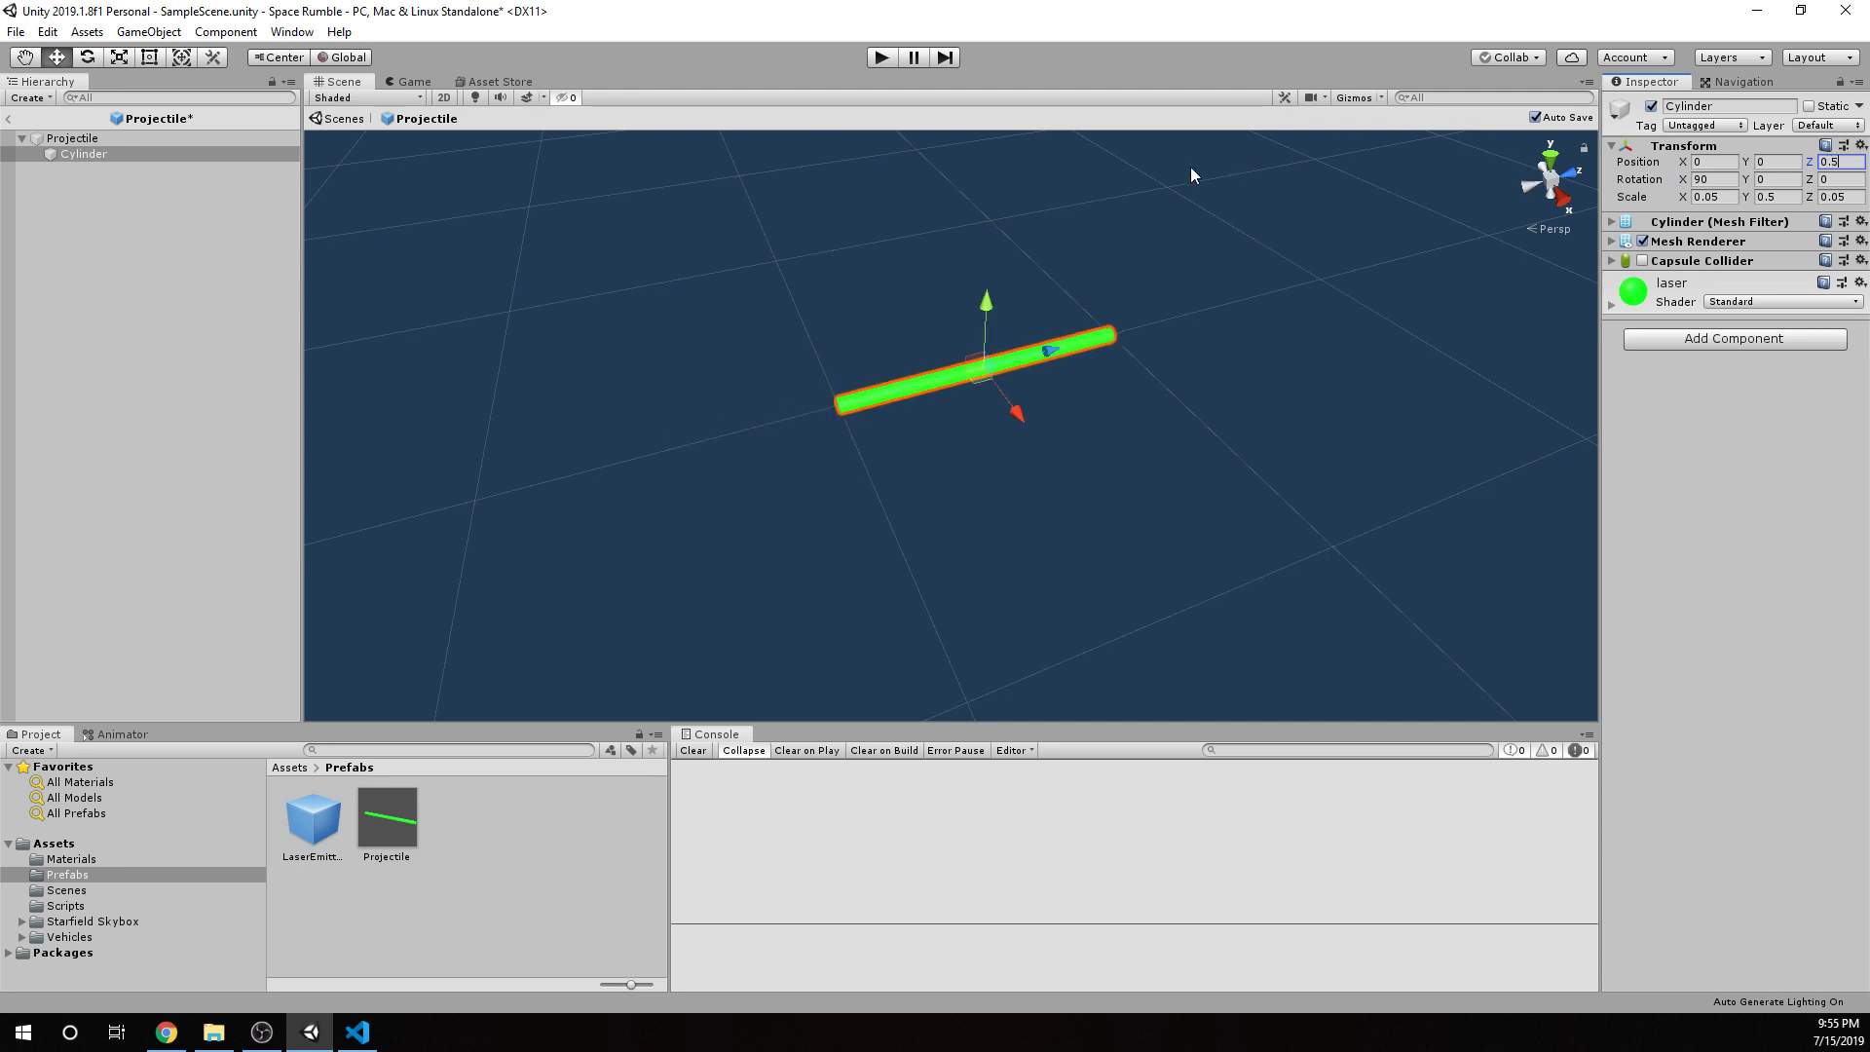
# Check the LaserEmitter prefab's Fire Laser settings and return to the top-level Assets folder.
pyautogui.click(312, 833)
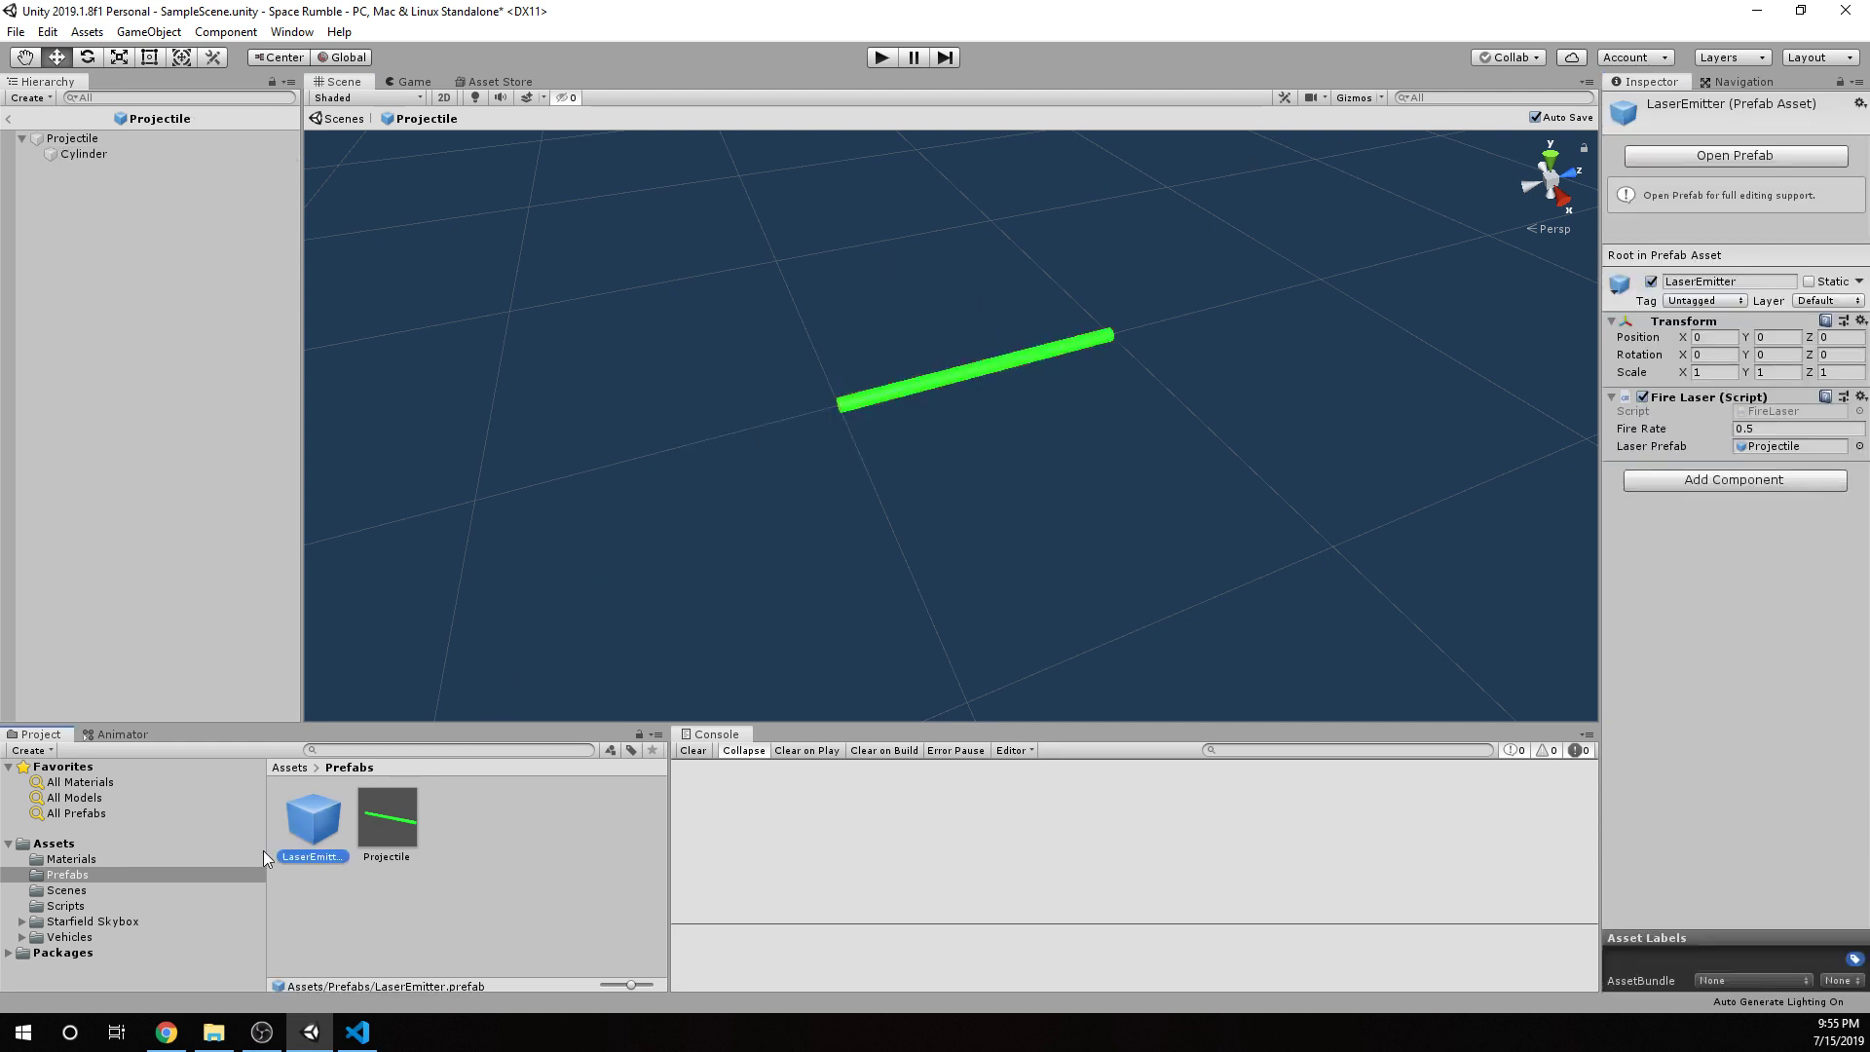
pyautogui.click(103, 863)
pyautogui.click(108, 843)
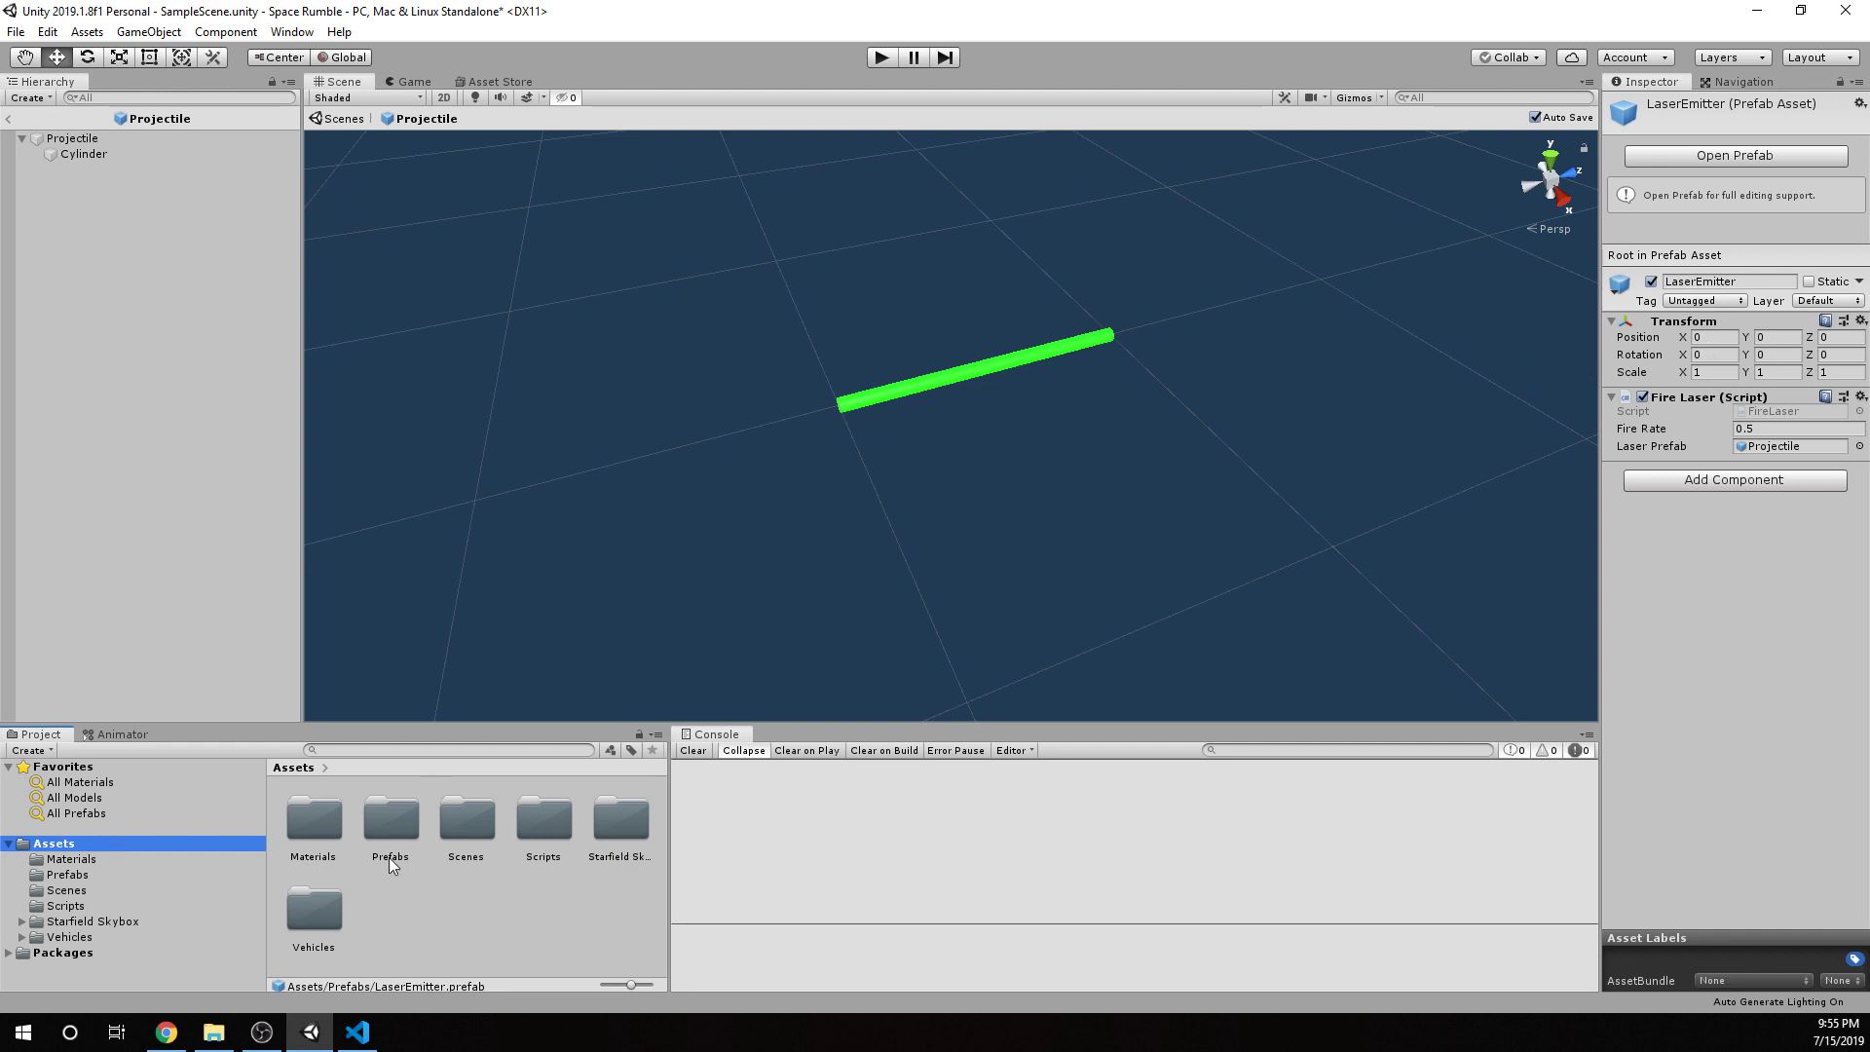
# Switch to Visual Studio Code and review the LaserBeam.cs script, highlighting the line that sets genesis to Time.time in Start.
pyautogui.click(357, 1031)
pyautogui.click(234, 46)
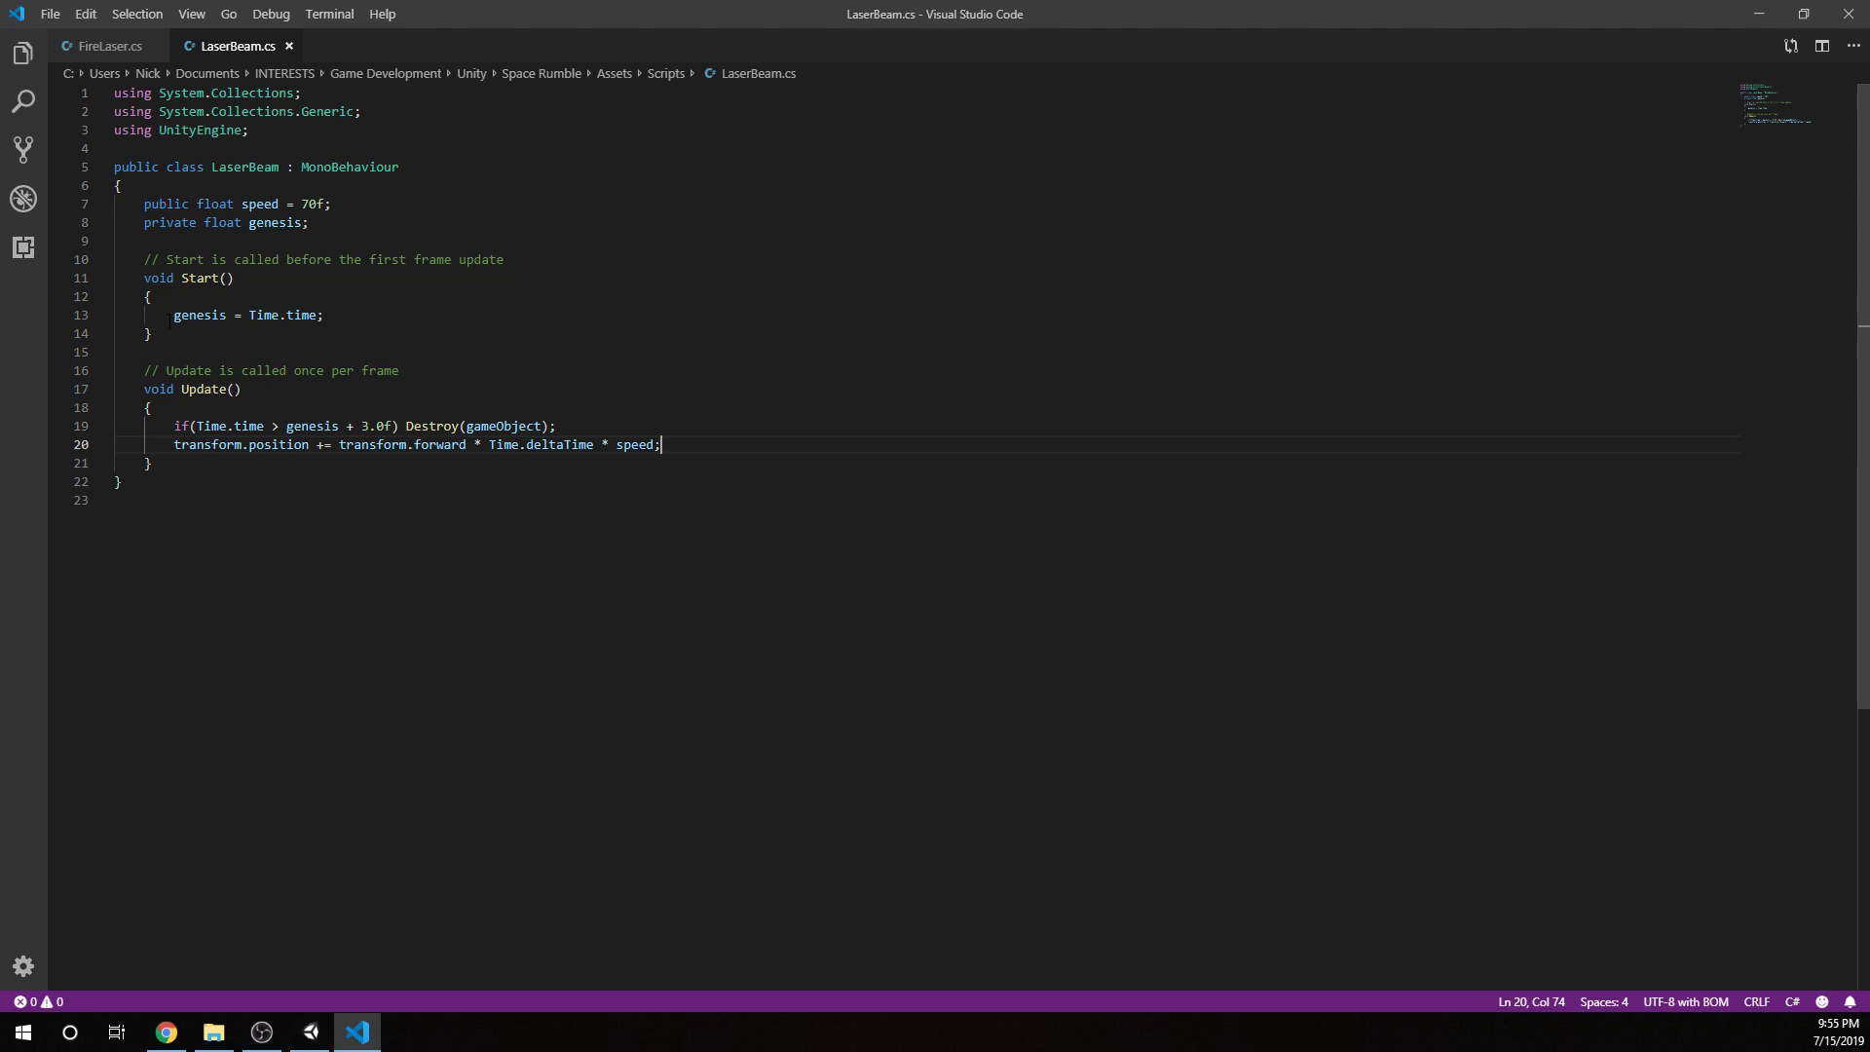
pyautogui.moveTo(168, 319); pyautogui.dragTo(325, 318)
pyautogui.click(467, 349)
# Switch back to Unity, run the game to watch the space fighter in play, and stop it.
pyautogui.click(310, 1031)
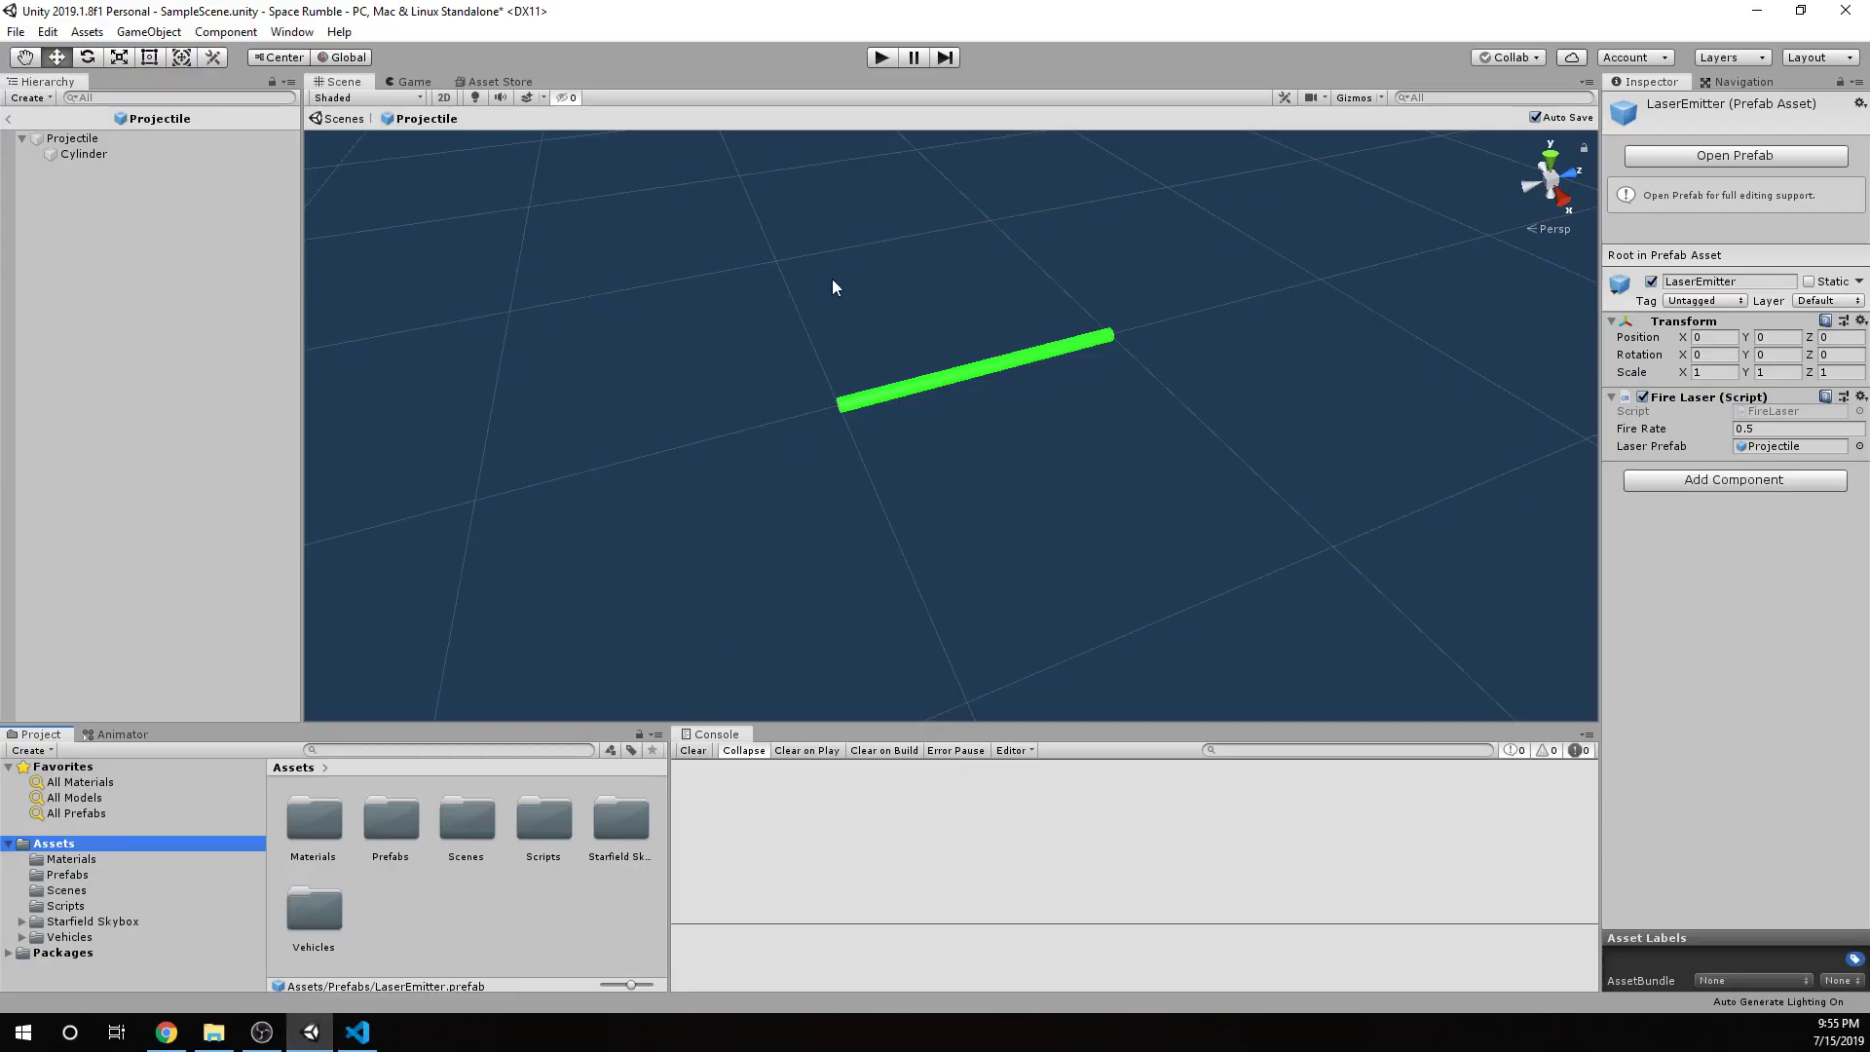
pyautogui.click(880, 56)
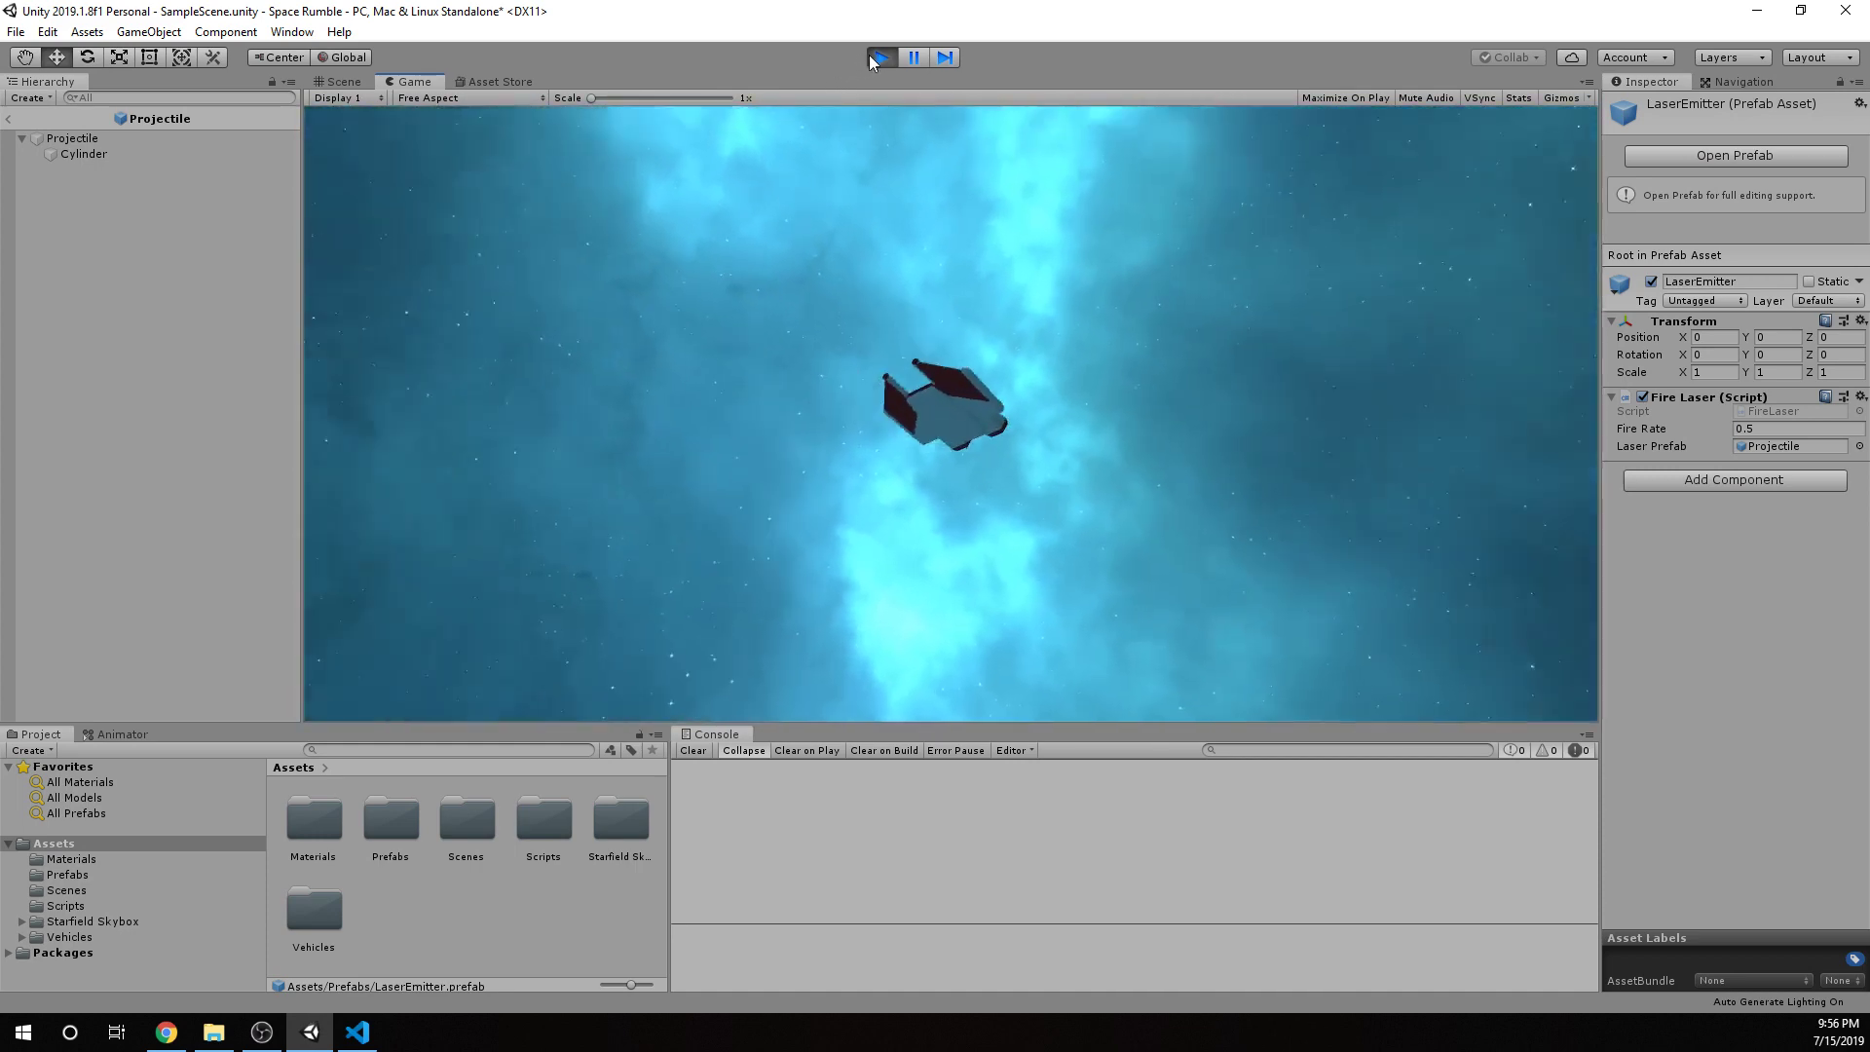
pyautogui.click(879, 58)
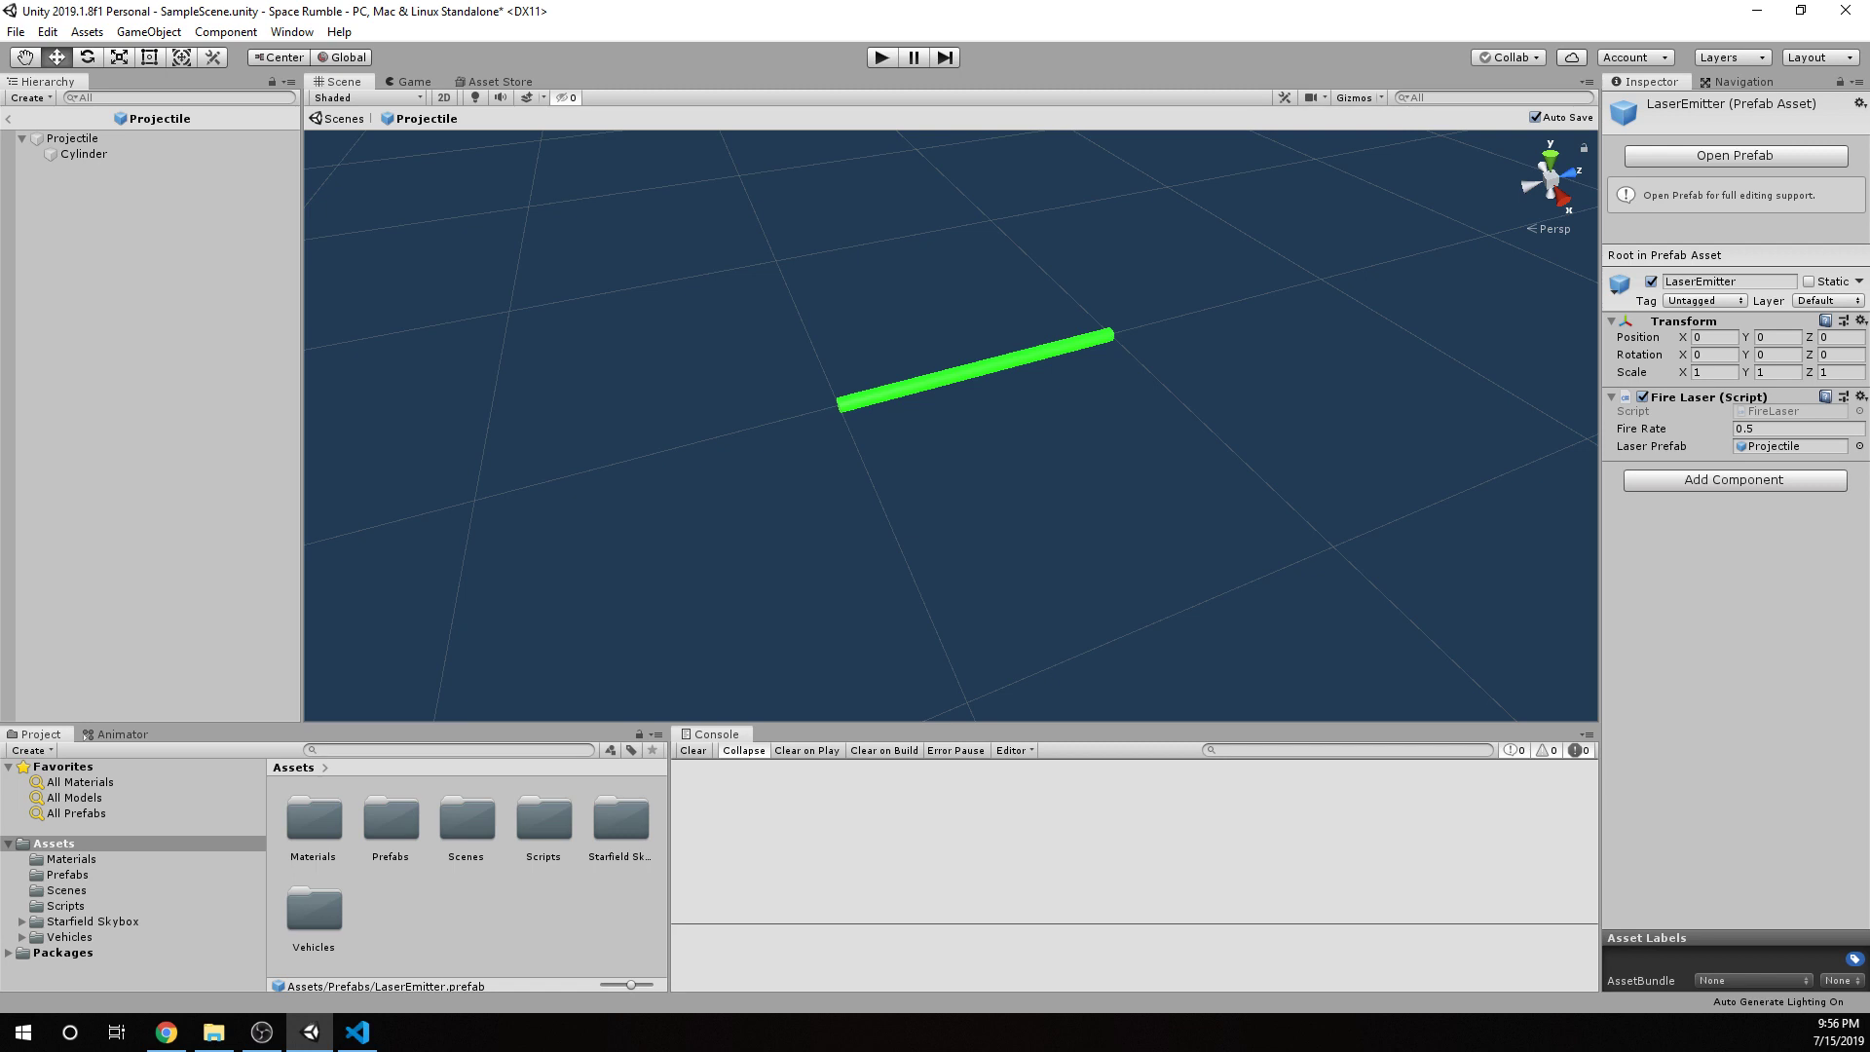
# Select the Projectile's Cylinder child and examine its components, including the Capsule Collider.
pyautogui.click(86, 153)
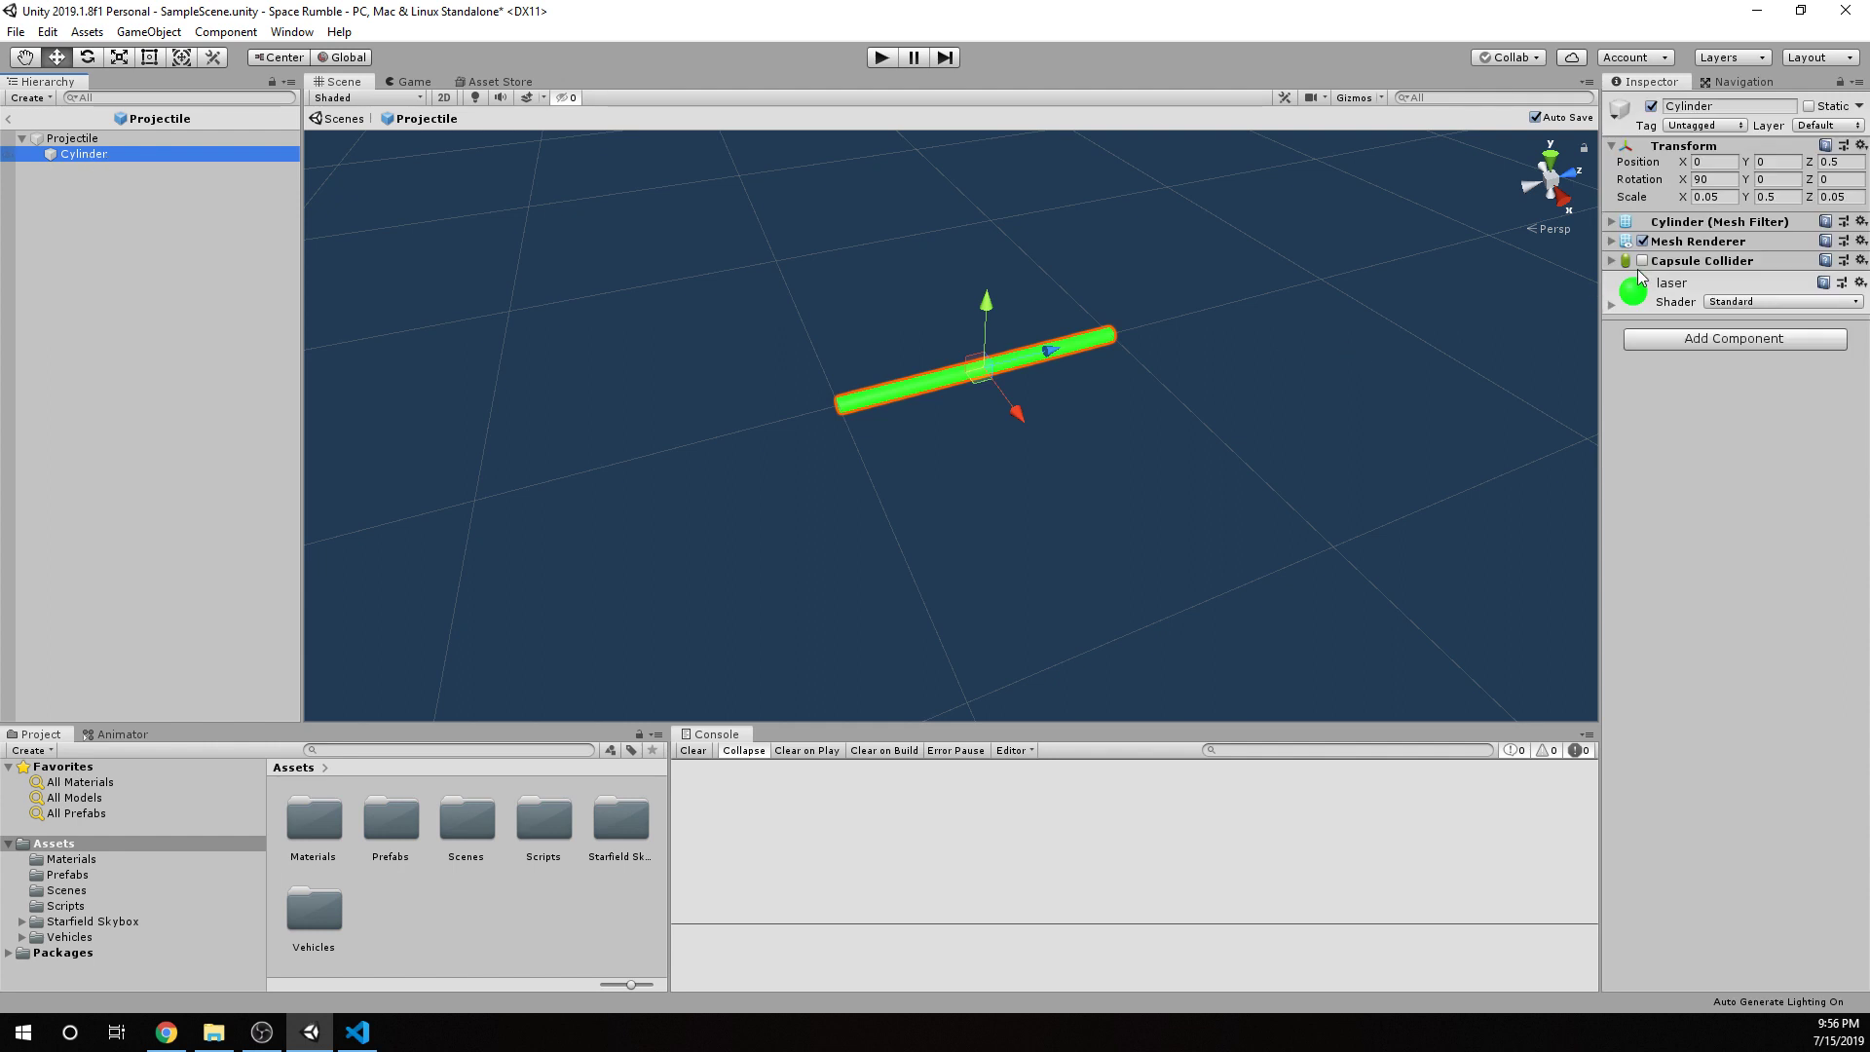